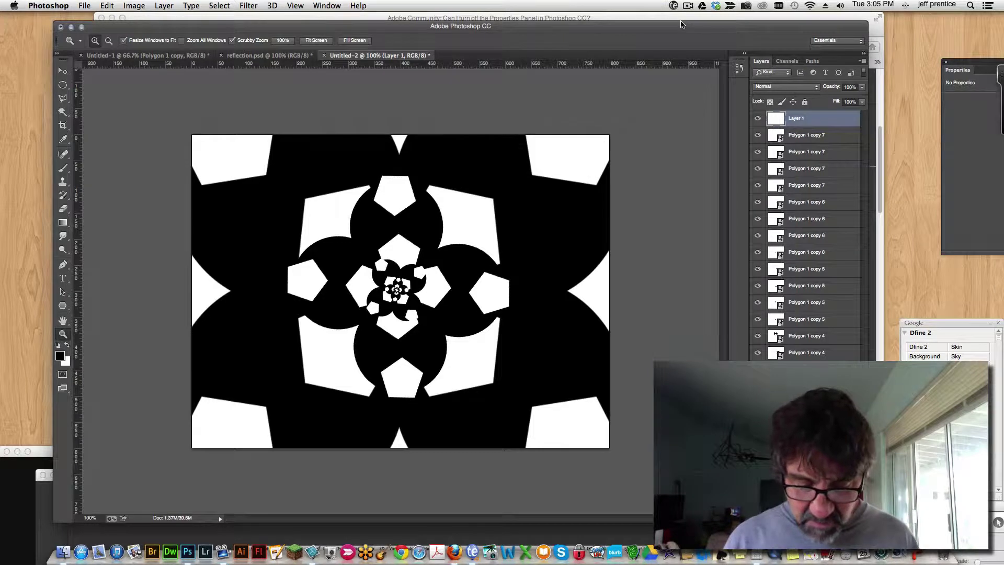
Create a new white RGB document 800 pixels wide and 2000 pixels high at 72 pixels/inch
key("super+n")
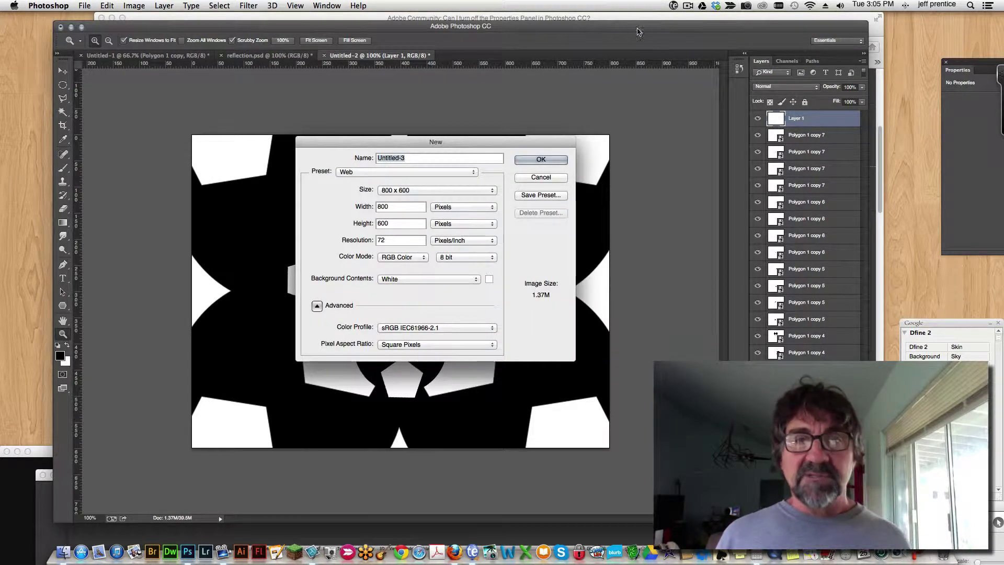
double_click(397, 222)
type("2")
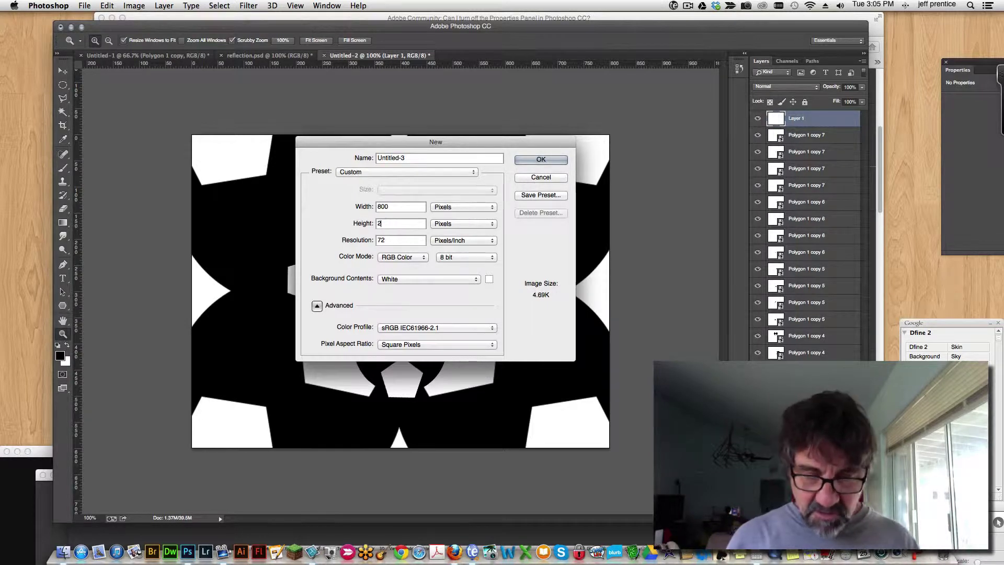
type("000")
key("Return")
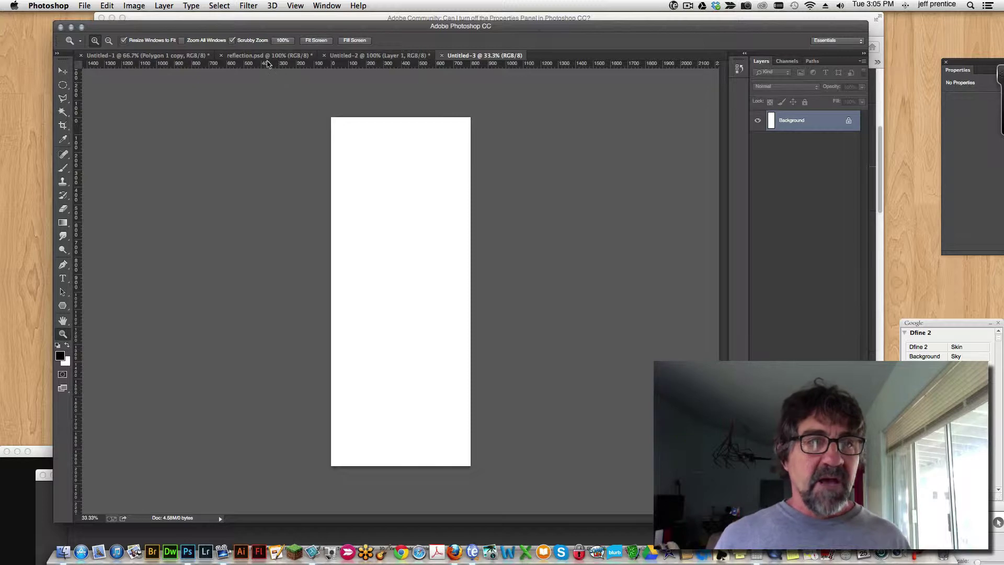
Save the Untitled-2 document with the concentric polygon pattern as rotation.psd in the week2a2 folder, keeping its layers
left_click(351, 56)
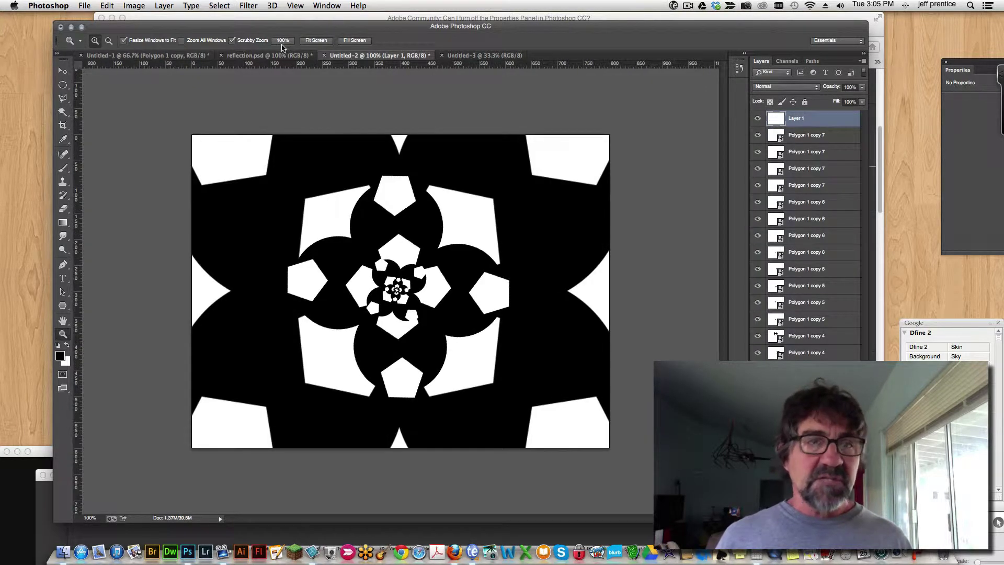
left_click(84, 6)
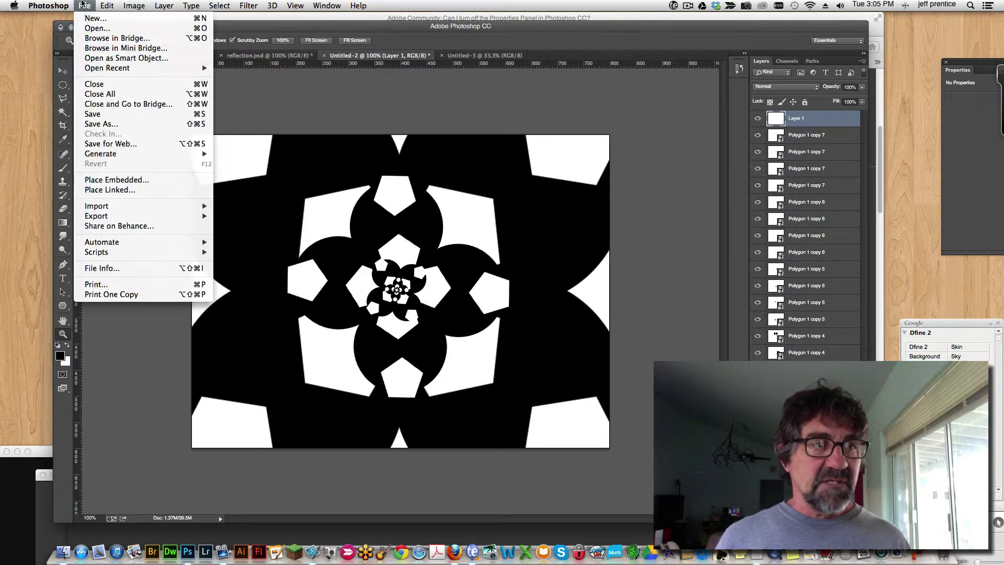
left_click(108, 124)
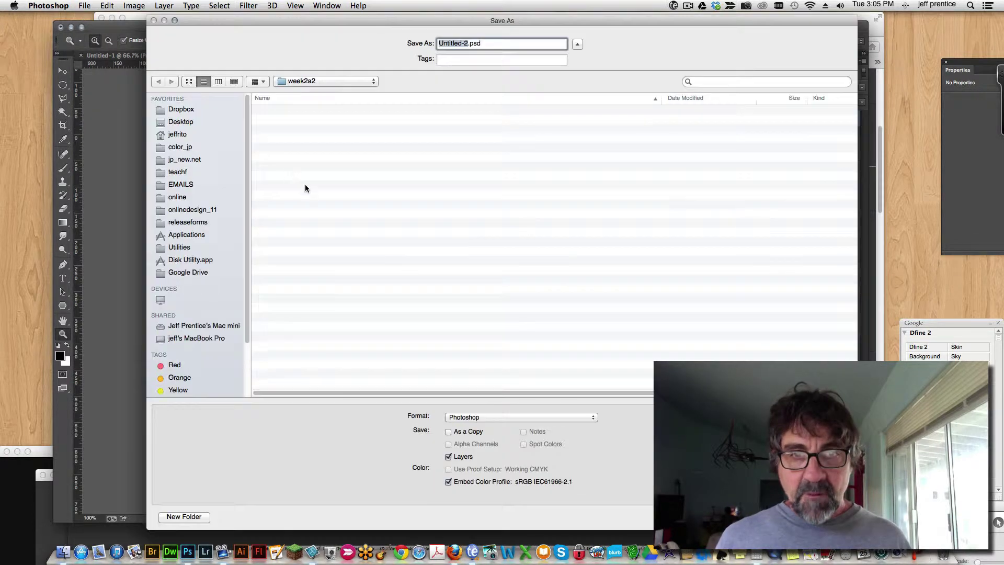
type("rotation")
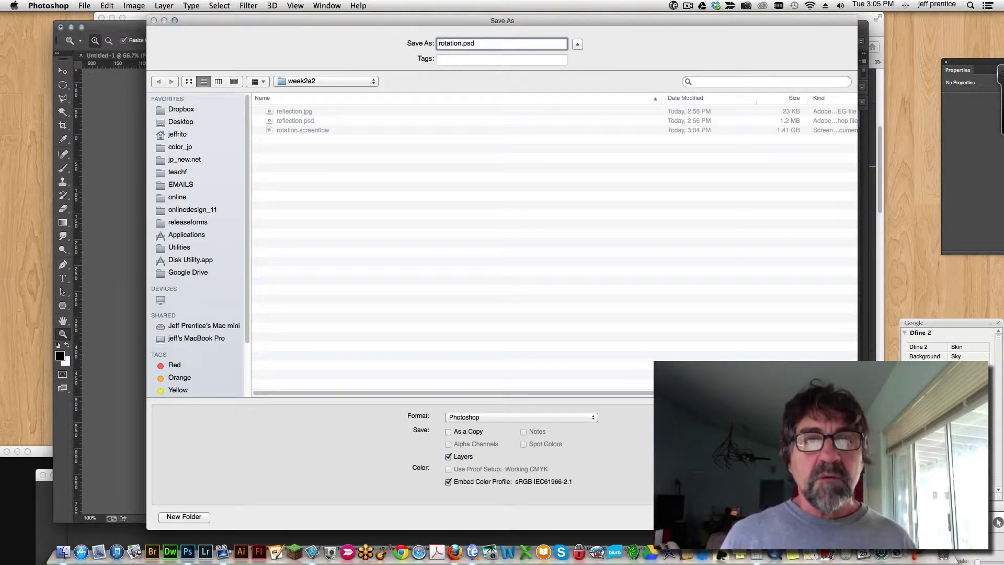
key("Return")
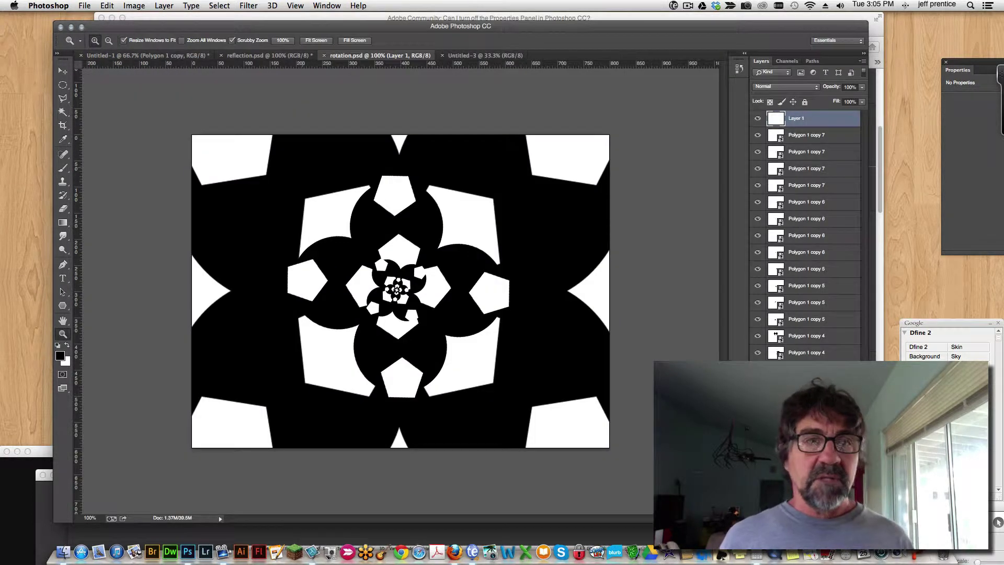
Export the rotation pattern for the web as rotation.jpg in week2a2, using the JPEG High preset at quality 60
left_click(84, 5)
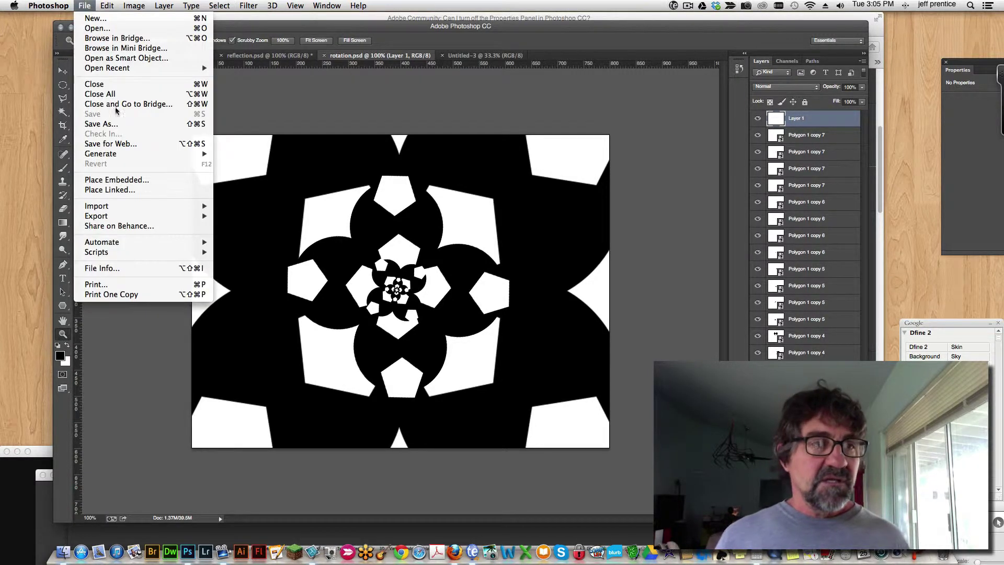
left_click(128, 144)
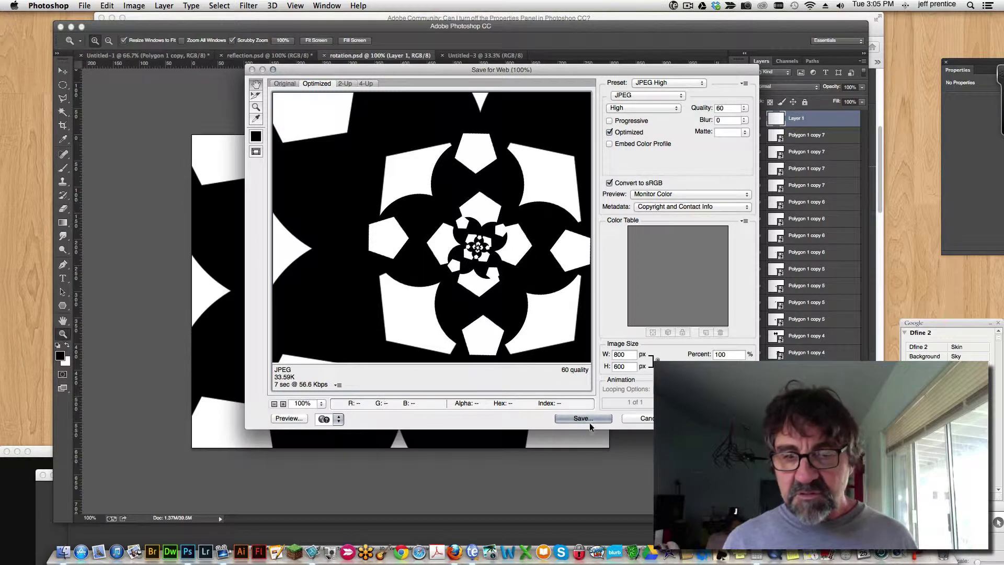
left_click(590, 424)
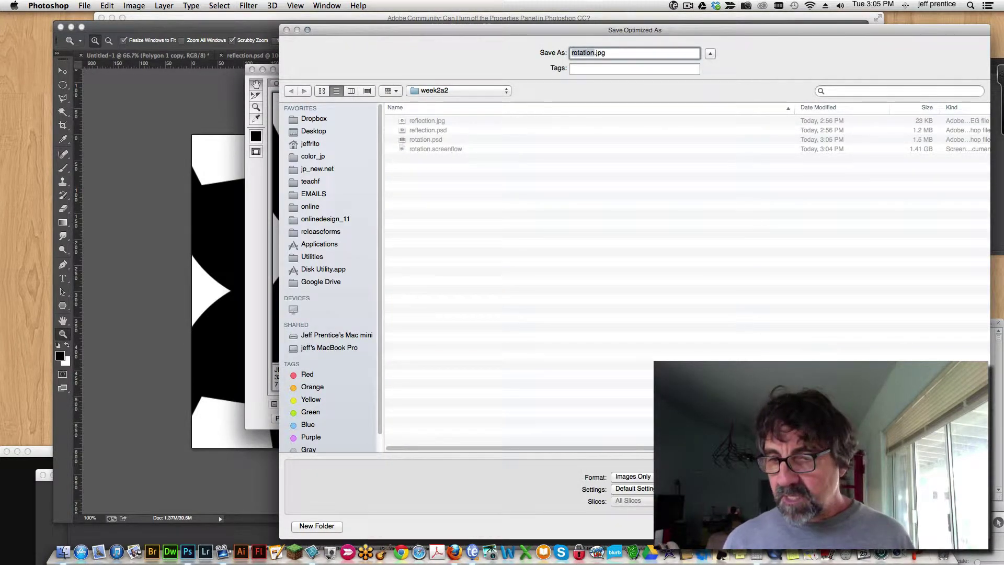
key("Return")
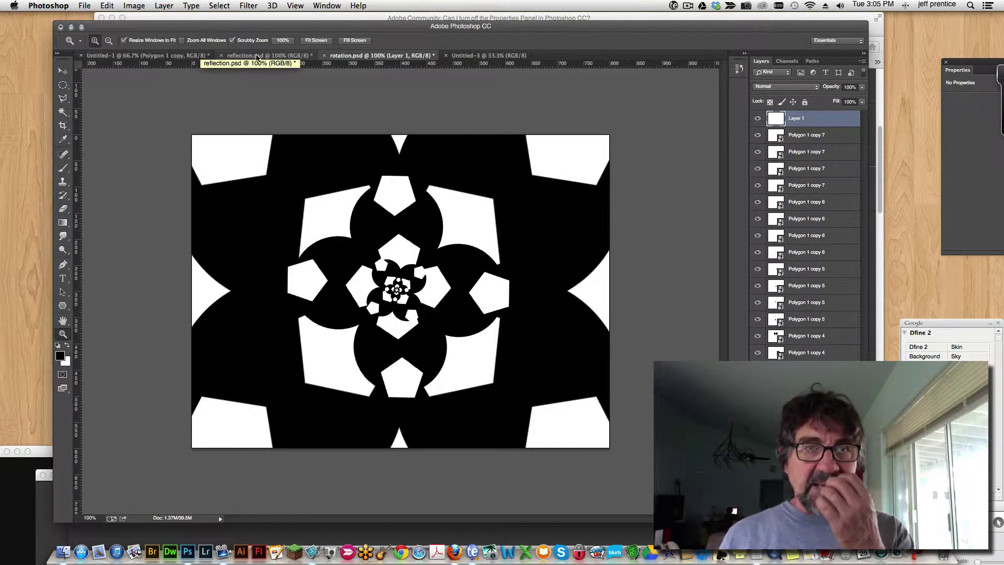
Flatten all layers of reflection.psd into a single background
left_click_drag(250, 32, 244, 29)
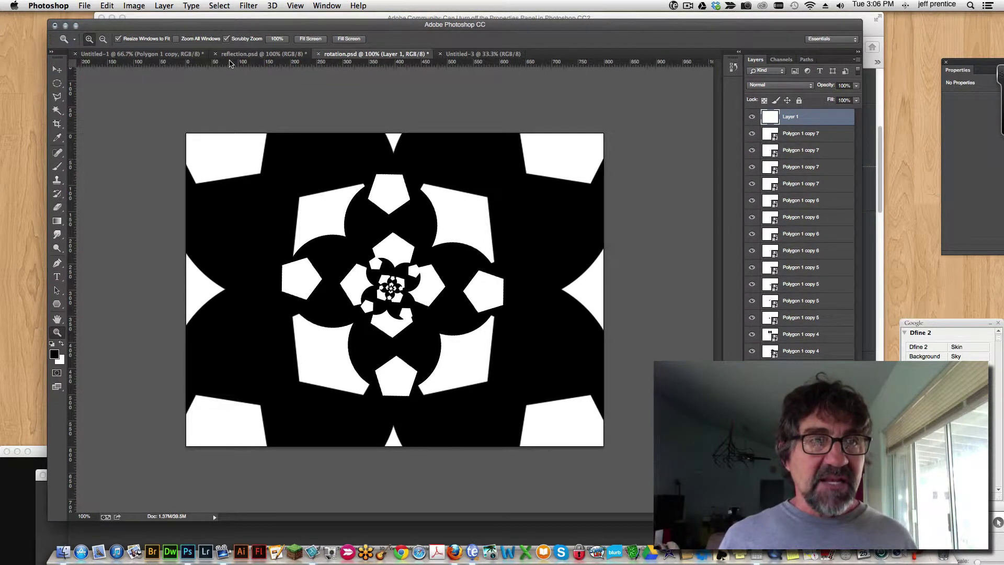
left_click(233, 54)
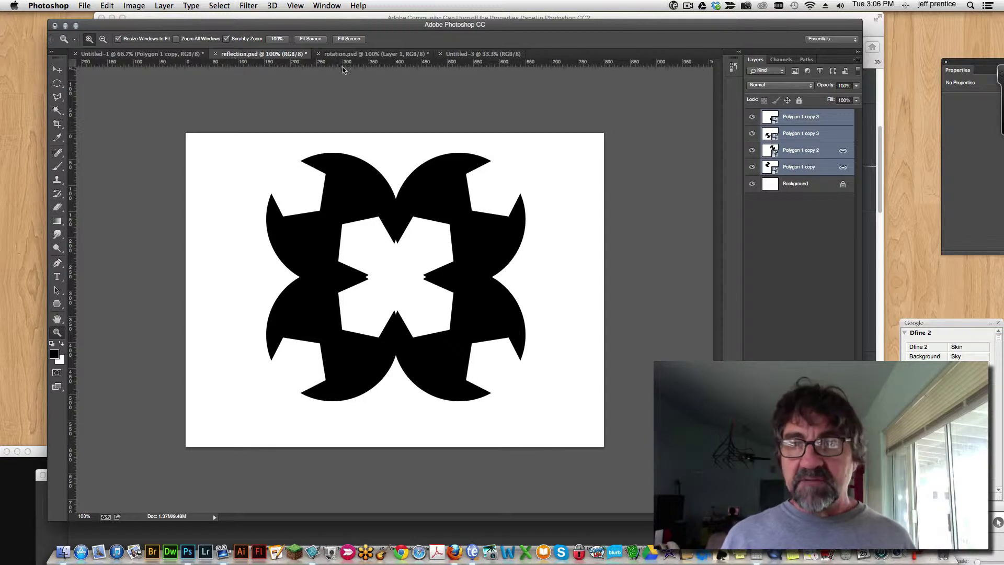
left_click(857, 61)
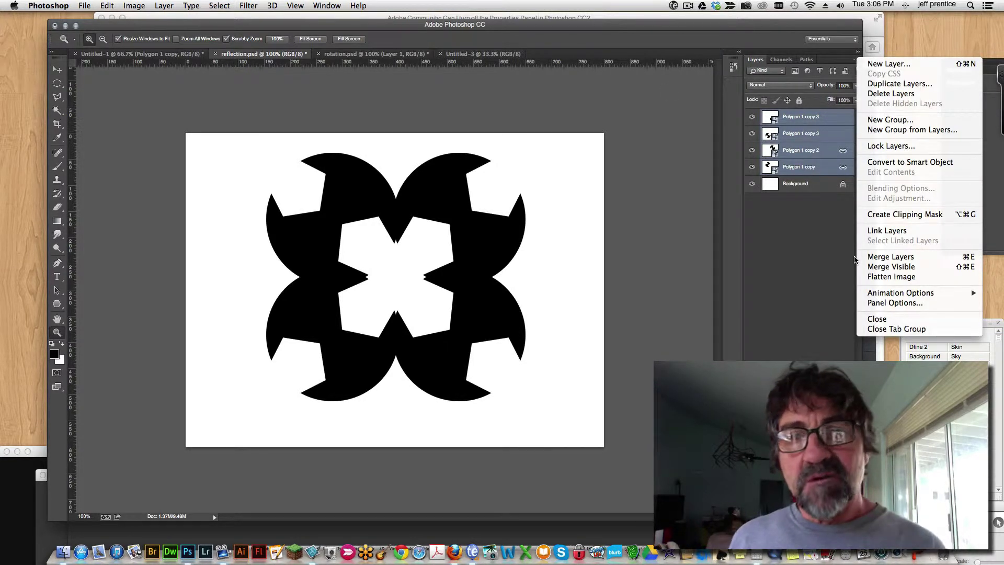
left_click(892, 276)
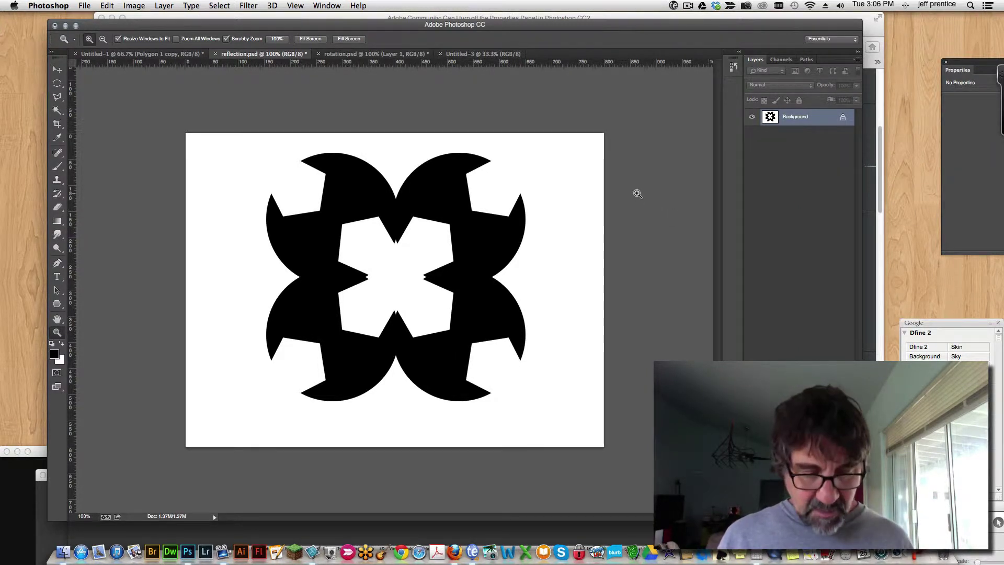
Select the entire flattened reflection canvas and copy it
key("super+a")
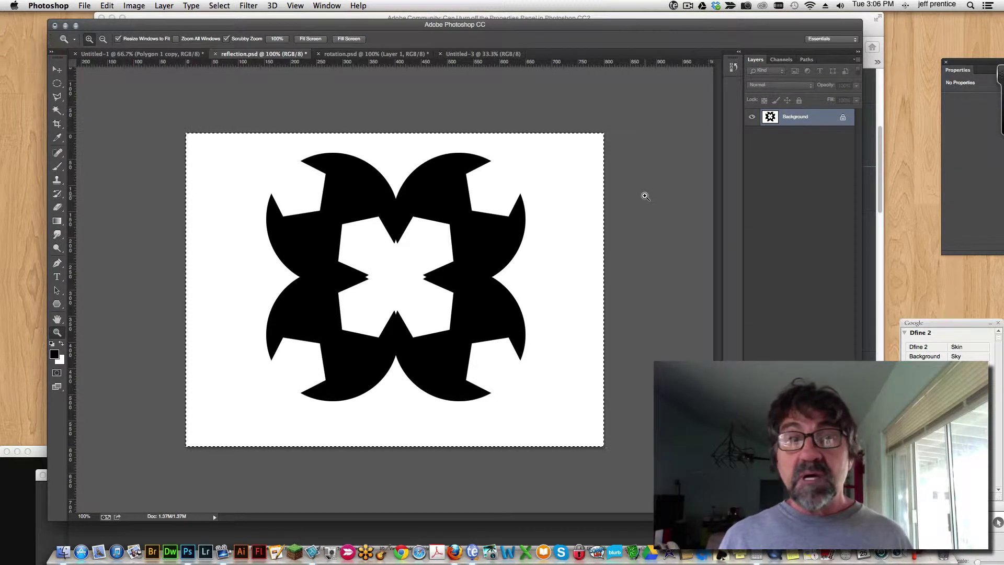
key("super+a")
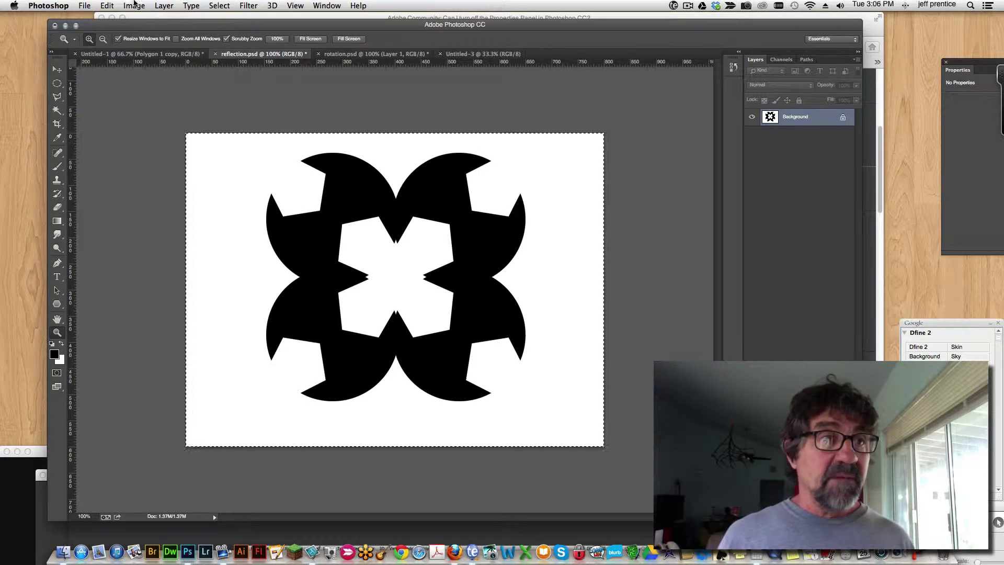
left_click(107, 5)
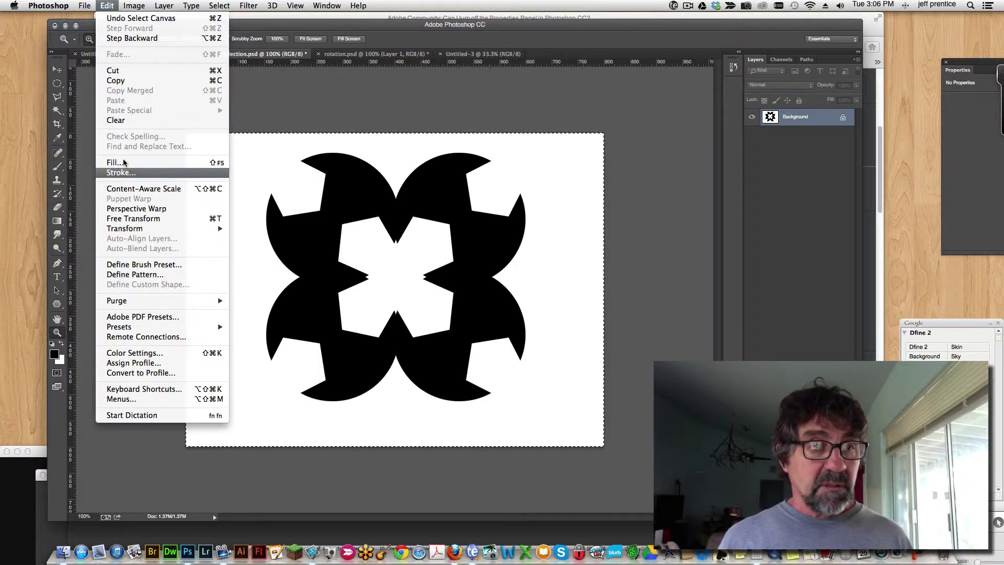
left_click(122, 172)
left_click(565, 195)
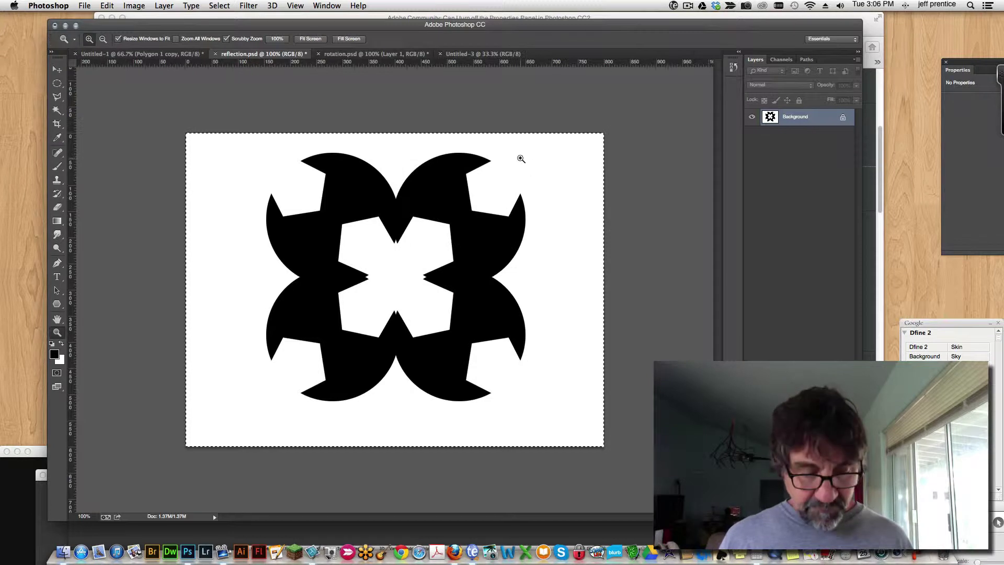
key("super+a")
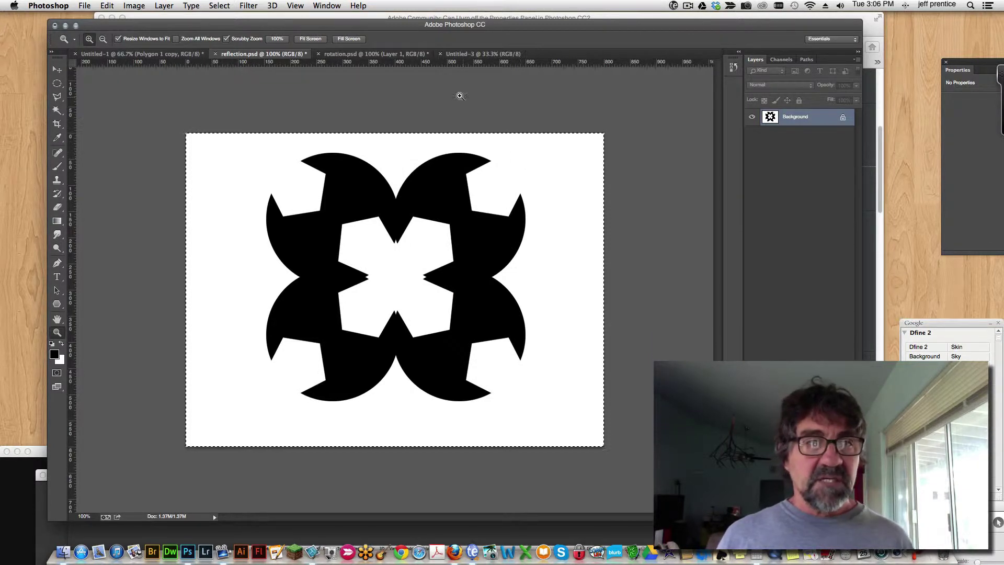
Paste the copied reflection image into the tall Untitled-3 document and move it near the top of the canvas
left_click(469, 54)
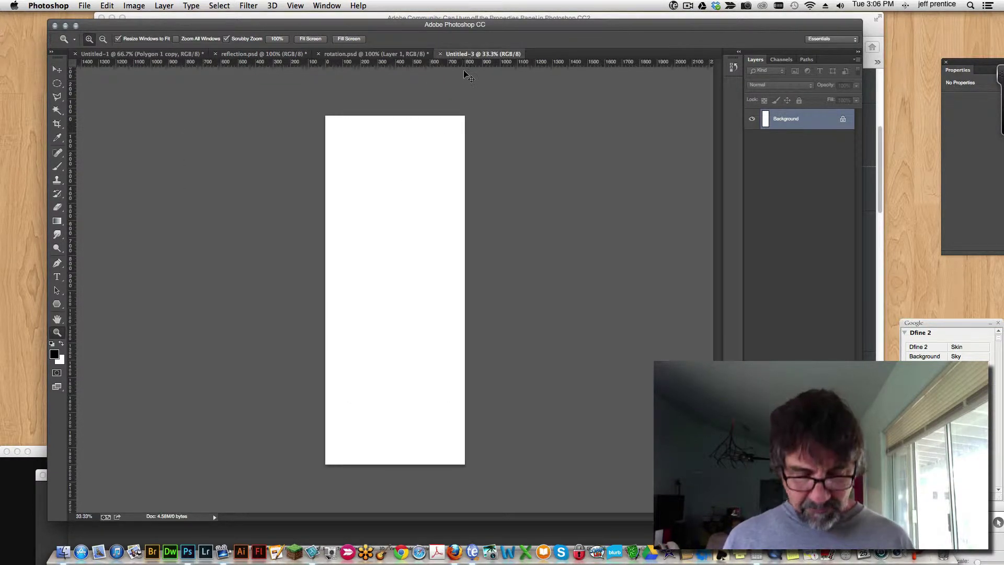
key("super+v")
key("v")
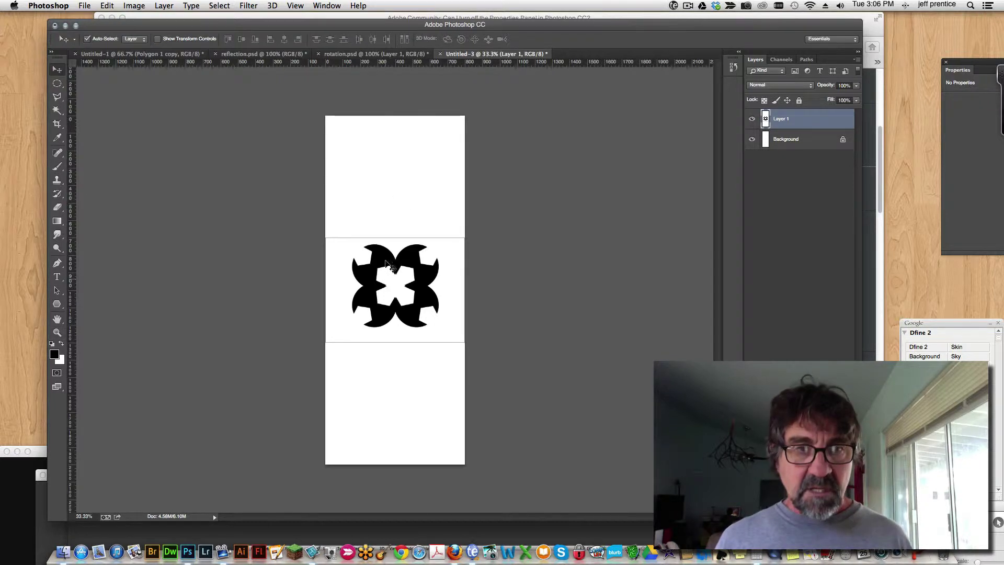
left_click_drag(386, 262, 391, 162)
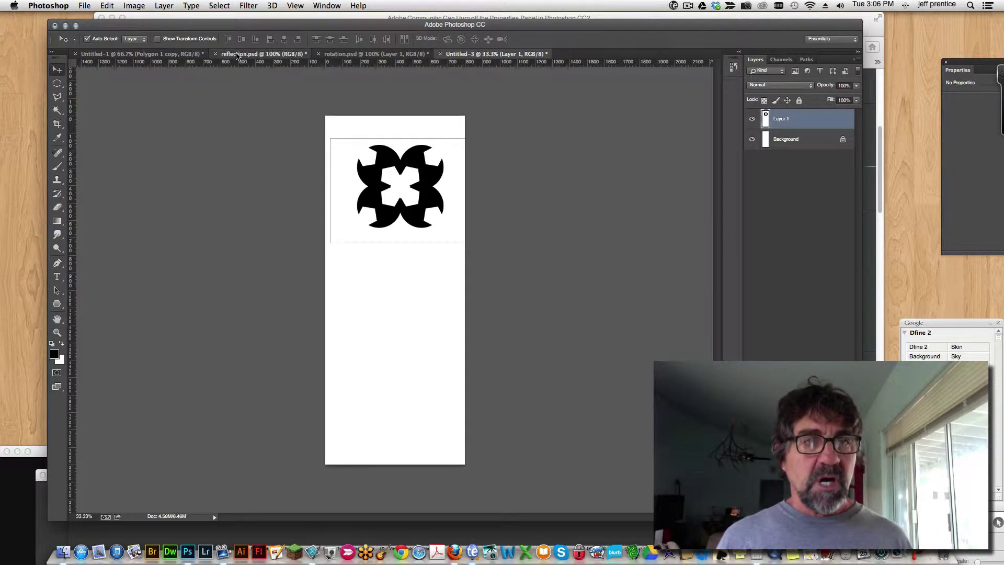
Close reflection.psd without saving the flattened version
left_click(236, 55)
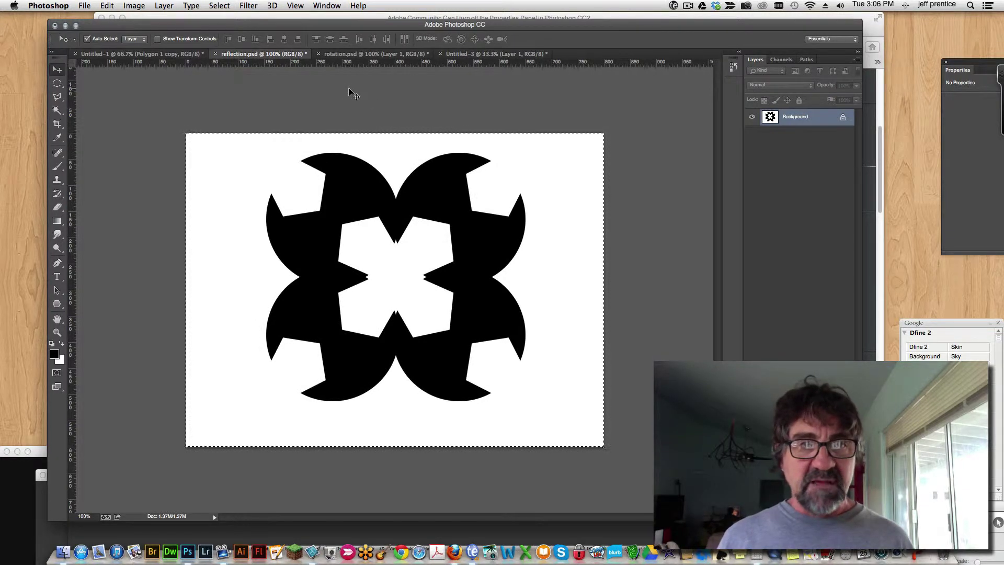
left_click(215, 54)
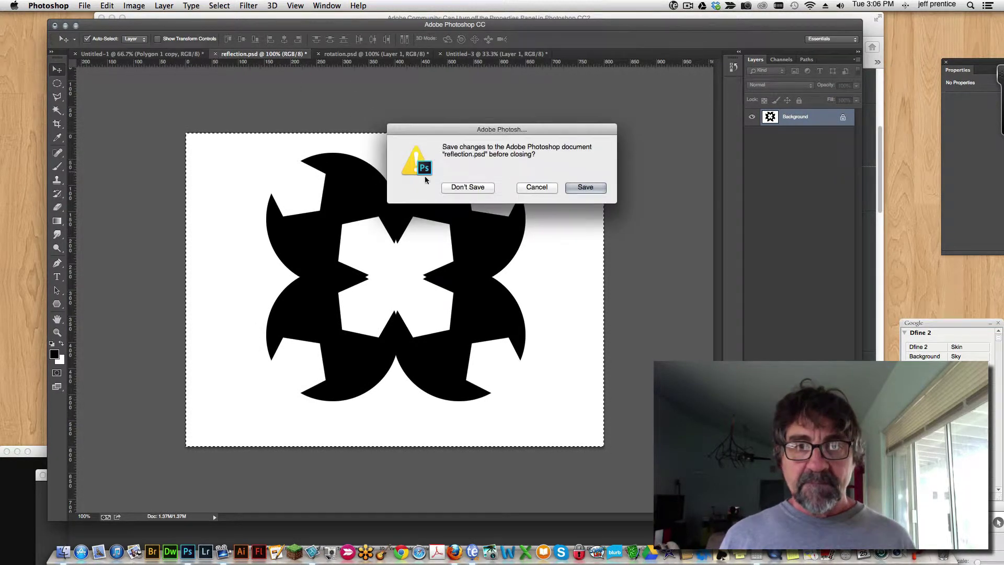
left_click(461, 188)
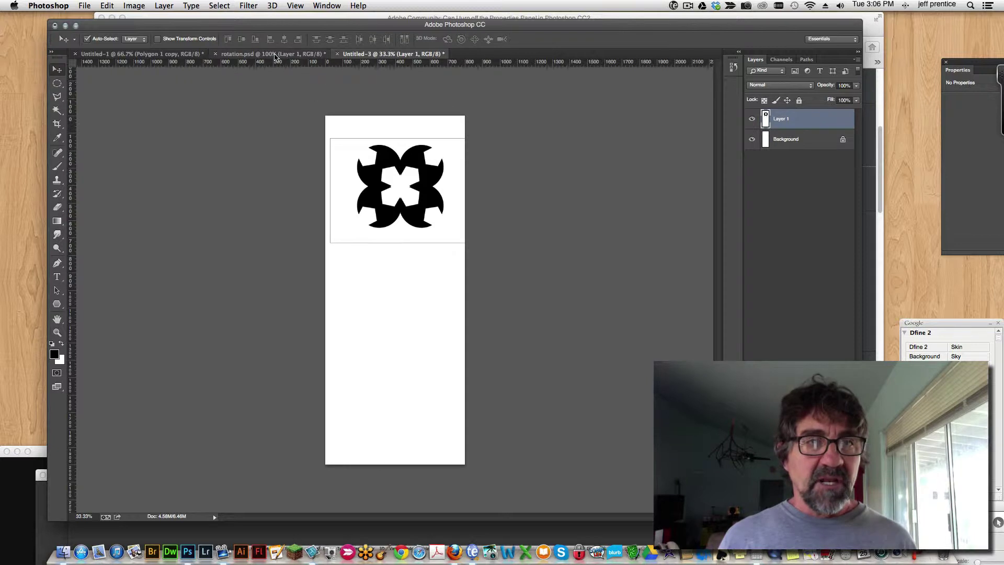
Flatten rotation.psd into a single background and copy its entire canvas
left_click(233, 54)
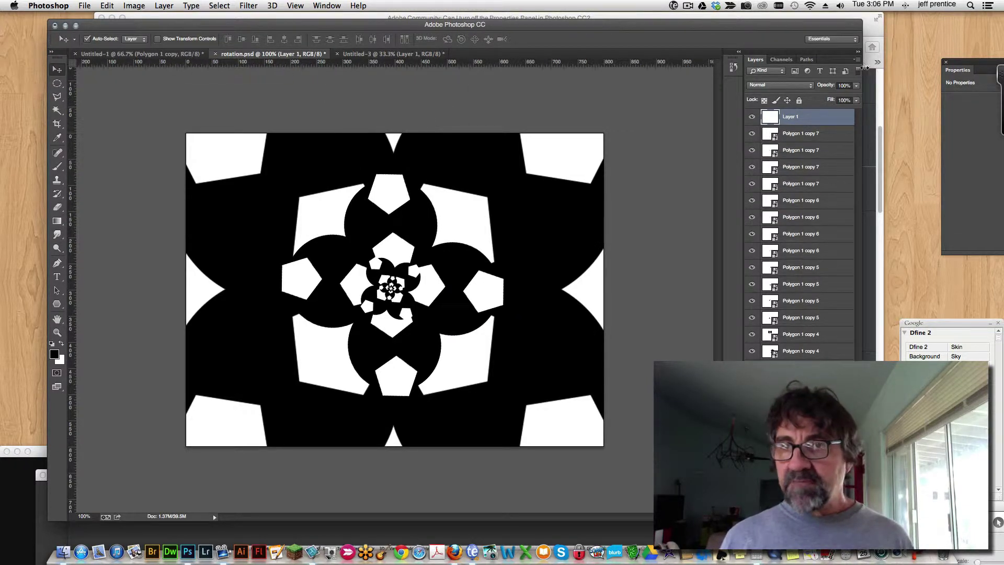
left_click(857, 60)
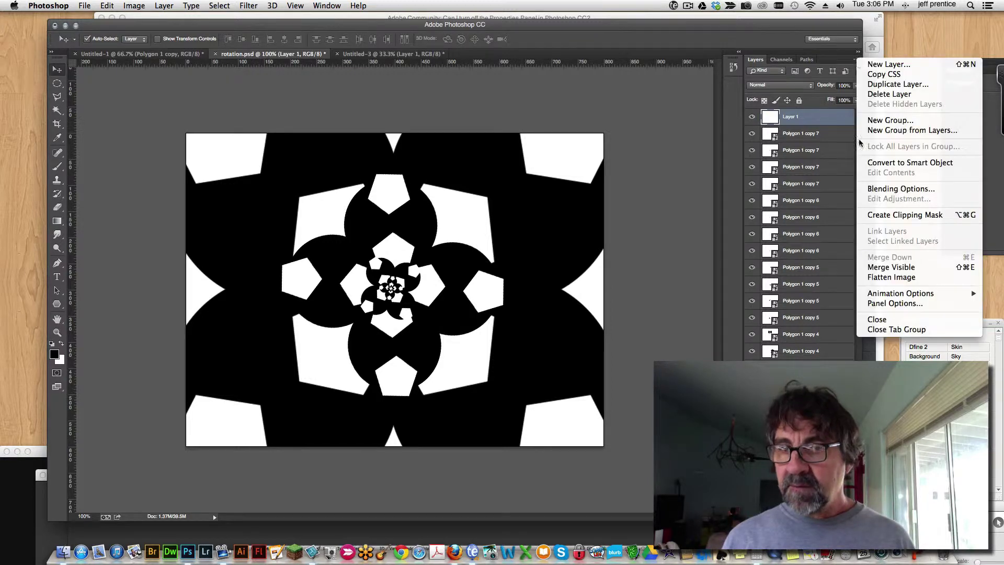
left_click(890, 278)
key("super+a")
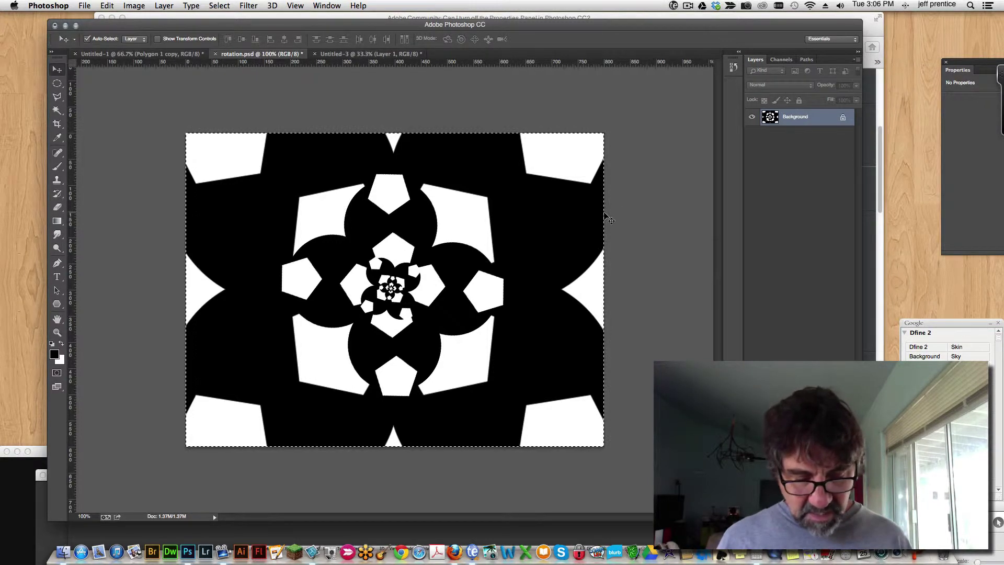
key("super+c")
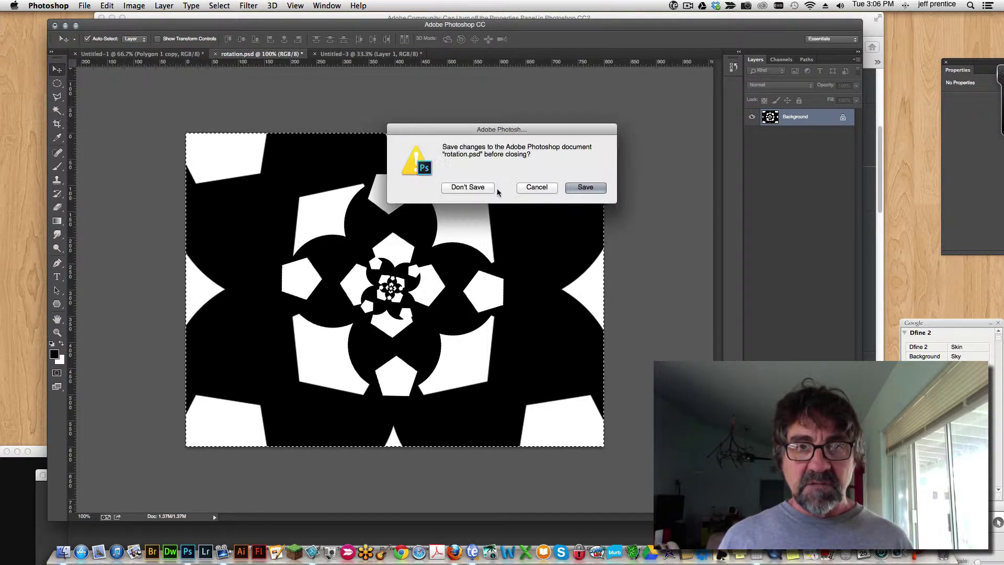
Close rotation.psd without saving, and paste its copied image below the reflection pattern in the tall Untitled-3 document
left_click(470, 188)
key("super+v")
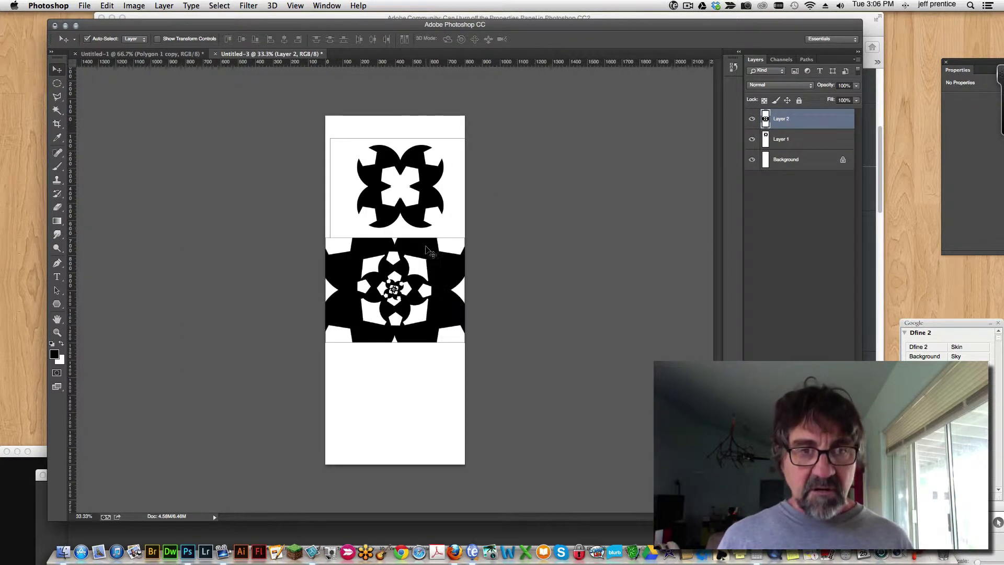
left_click_drag(424, 267, 430, 293)
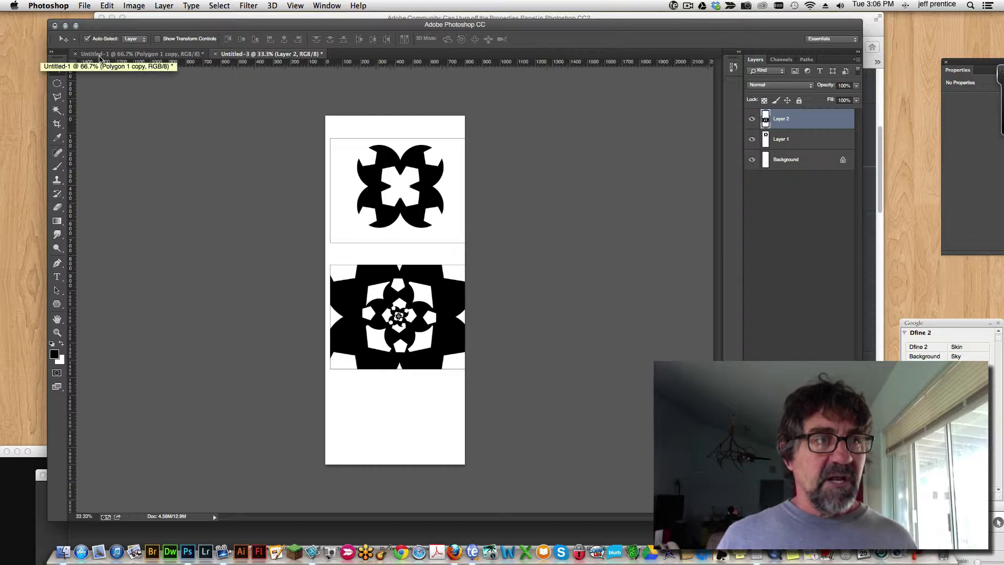
Save the Untitled-1 polygon shape document as formgroup.psd in the week2a2 folder
left_click(98, 56)
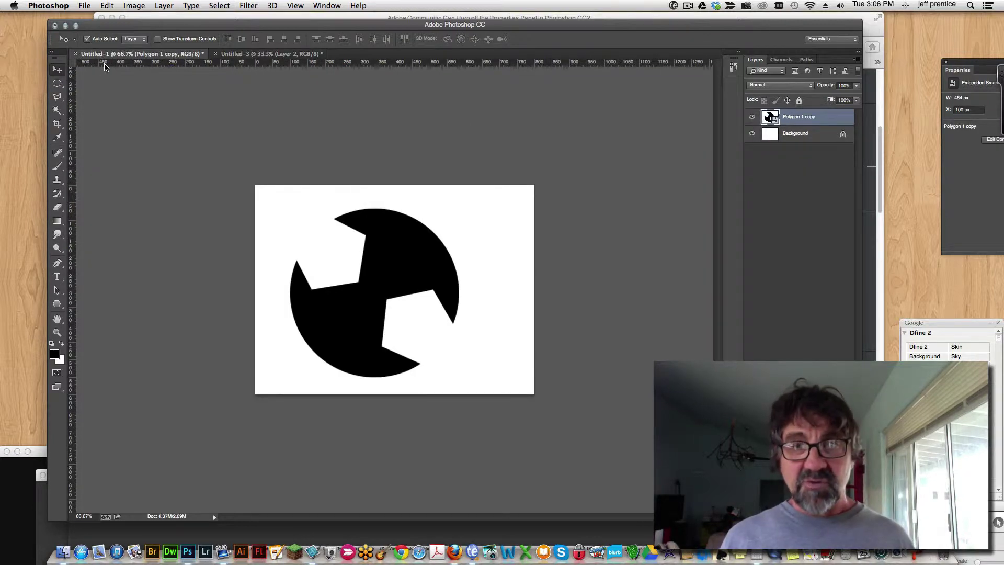
left_click(84, 5)
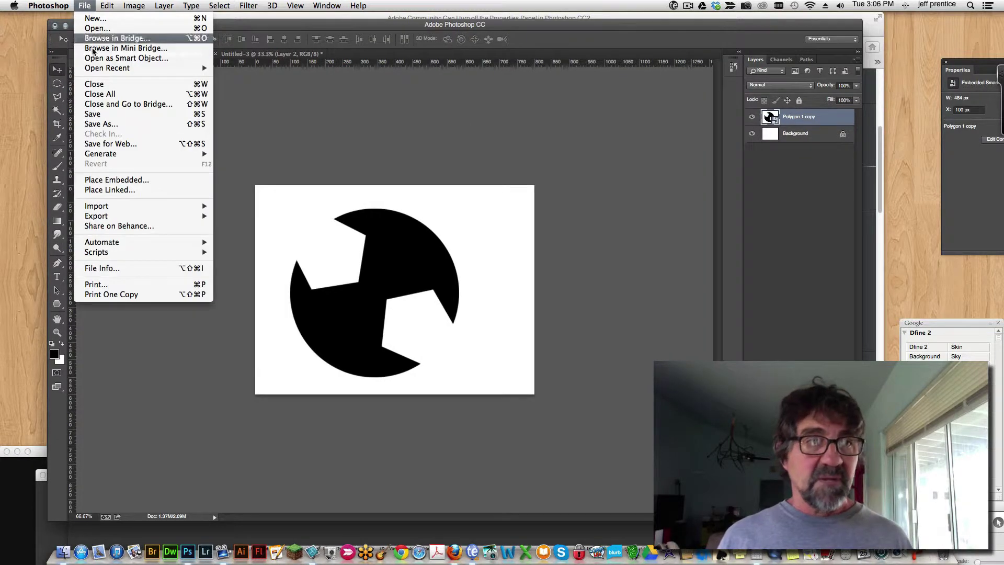
left_click(458, 177)
key("super+s")
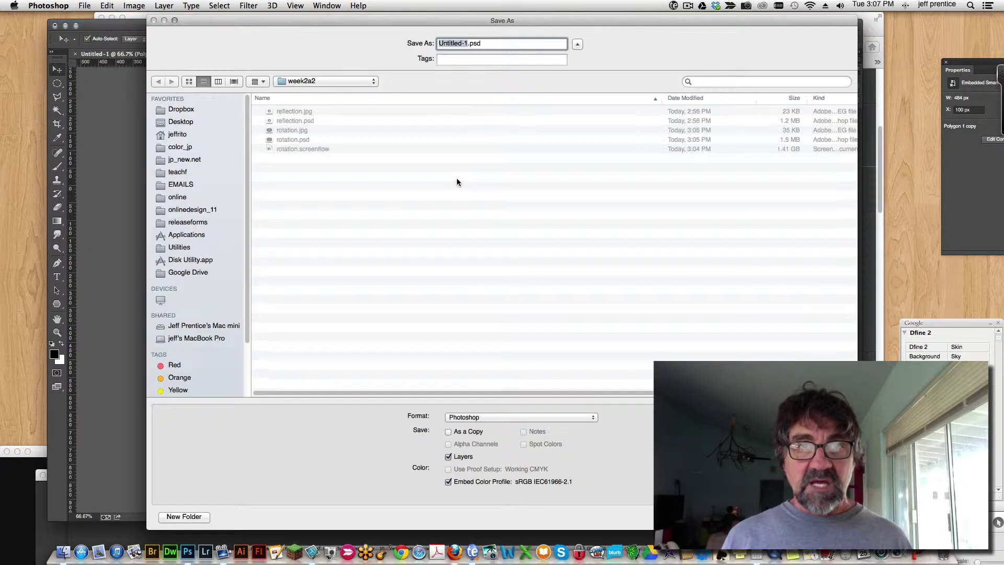
type("formgroup")
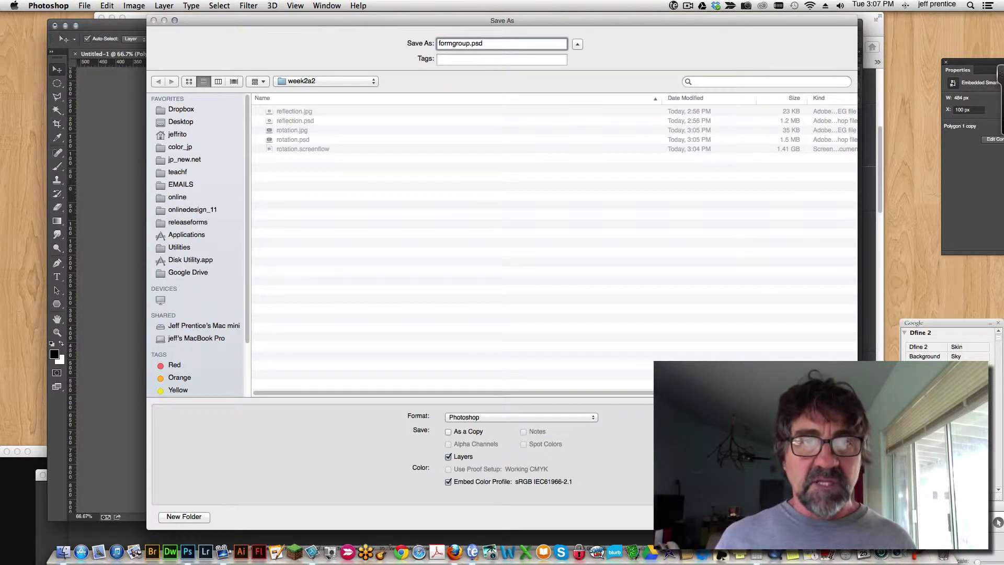
key("Return")
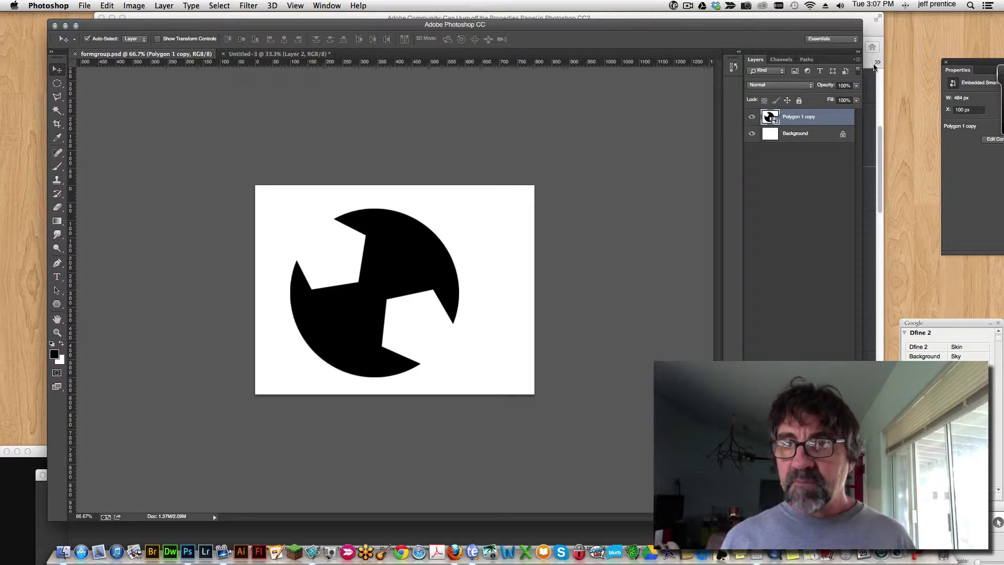
Copy the black polygon shape from formgroup.psd into Untitled-3 and place it below the rotation pattern
left_click_drag(408, 276, 356, 202)
left_click_drag(365, 445, 391, 417)
Scale the reflection image on Layer 1 down proportionally to about 92% so it fits within the canvas width
left_click(401, 191)
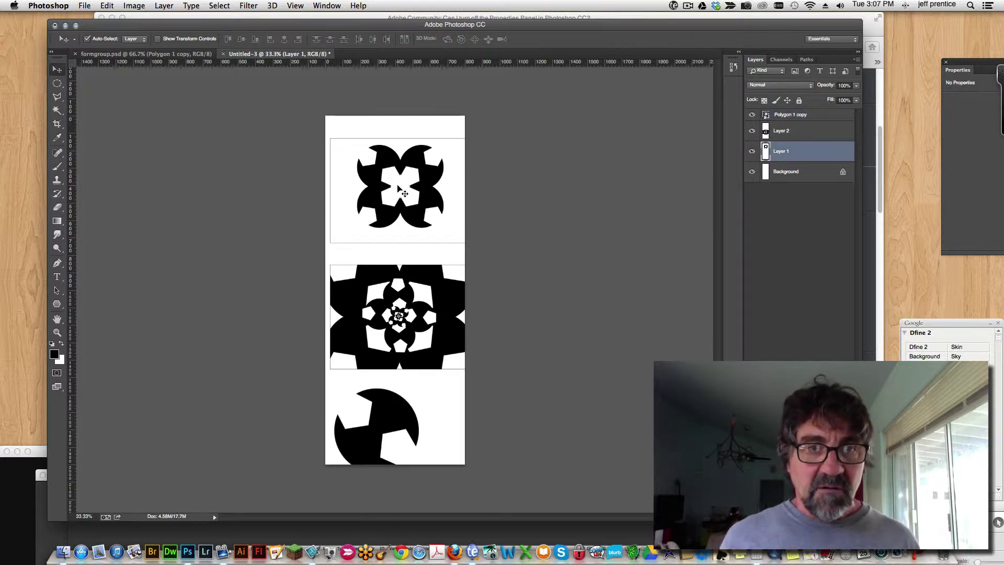
double_click(58, 333)
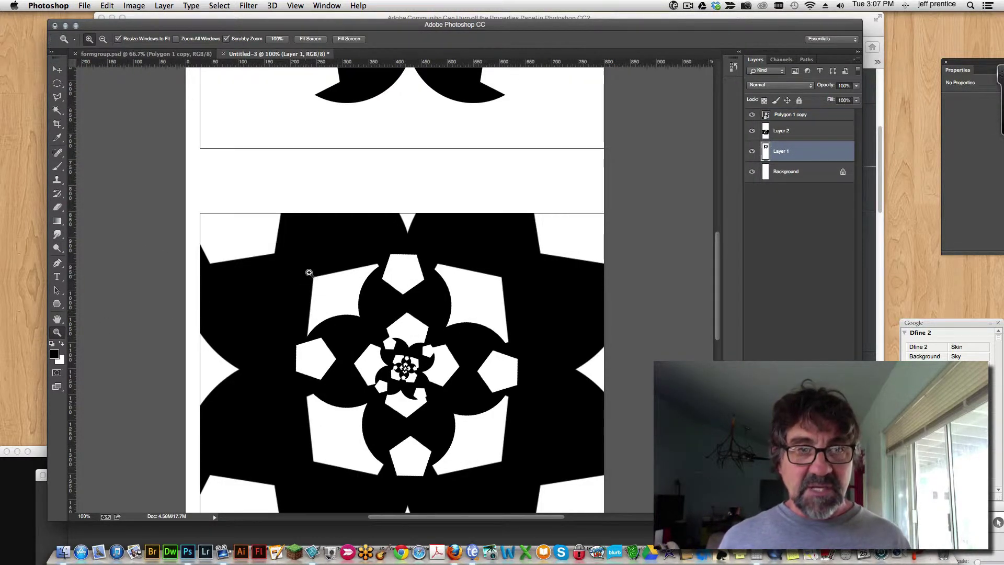
left_click_drag(349, 231, 354, 422)
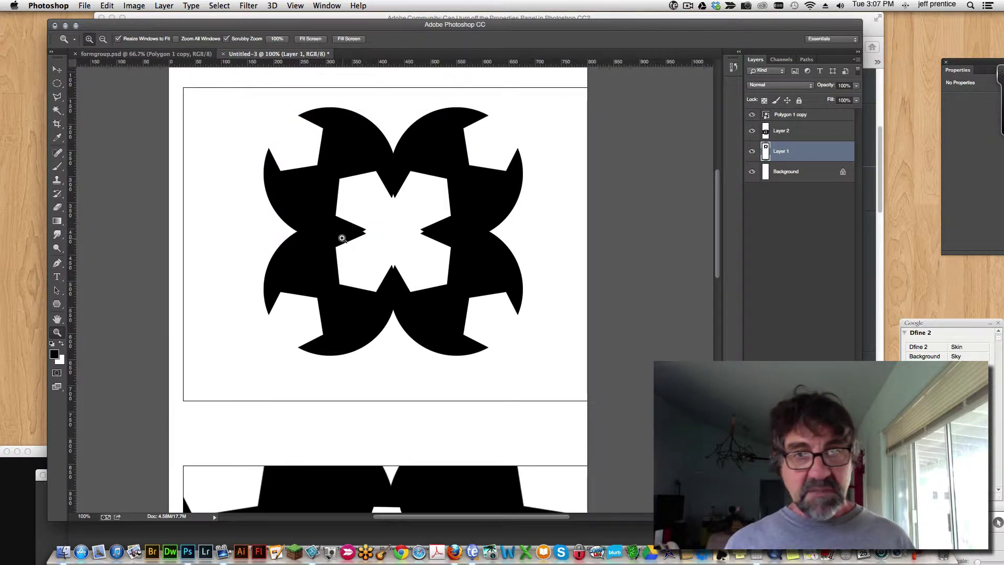
key("v")
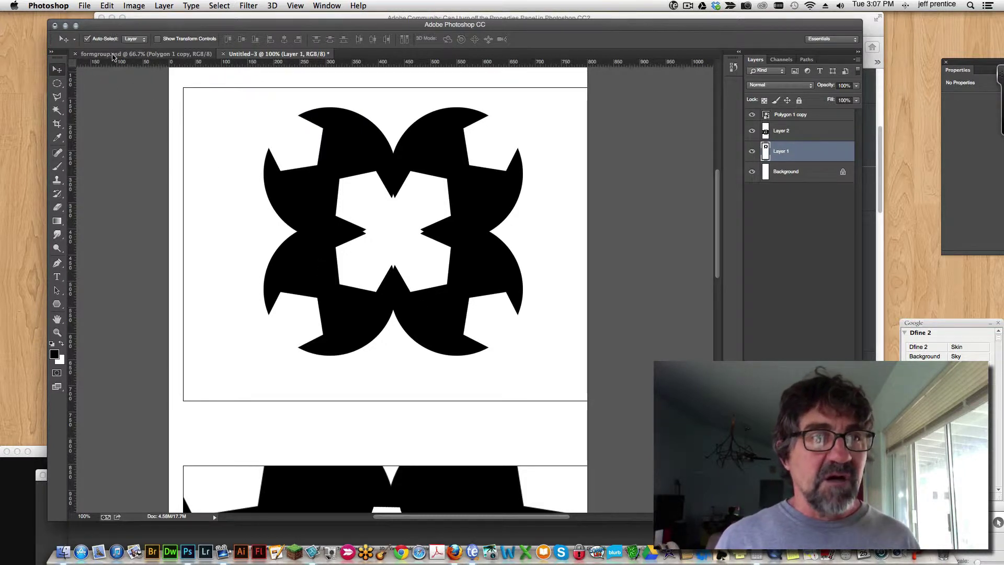
key("super+t")
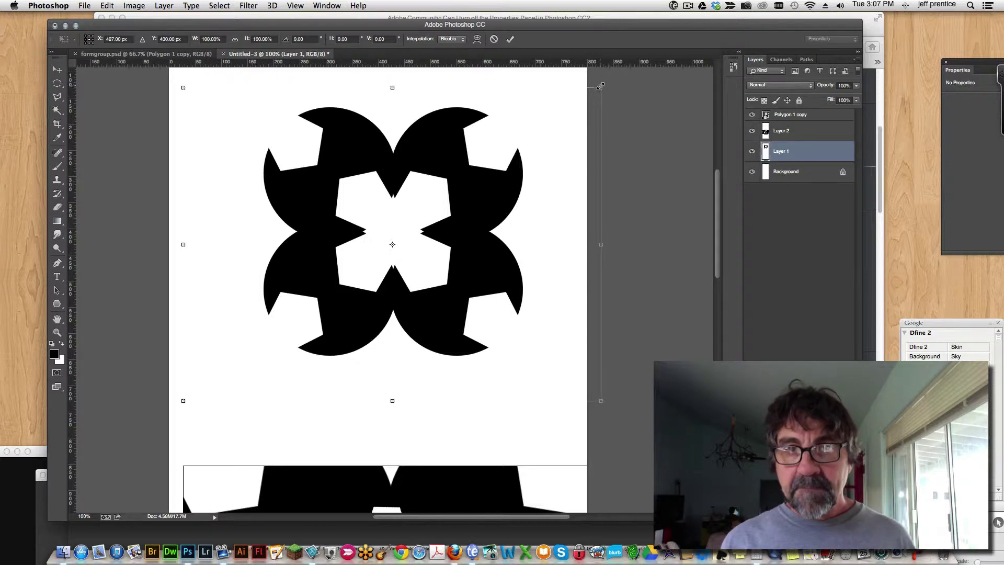
left_click_drag(602, 90, 567, 110)
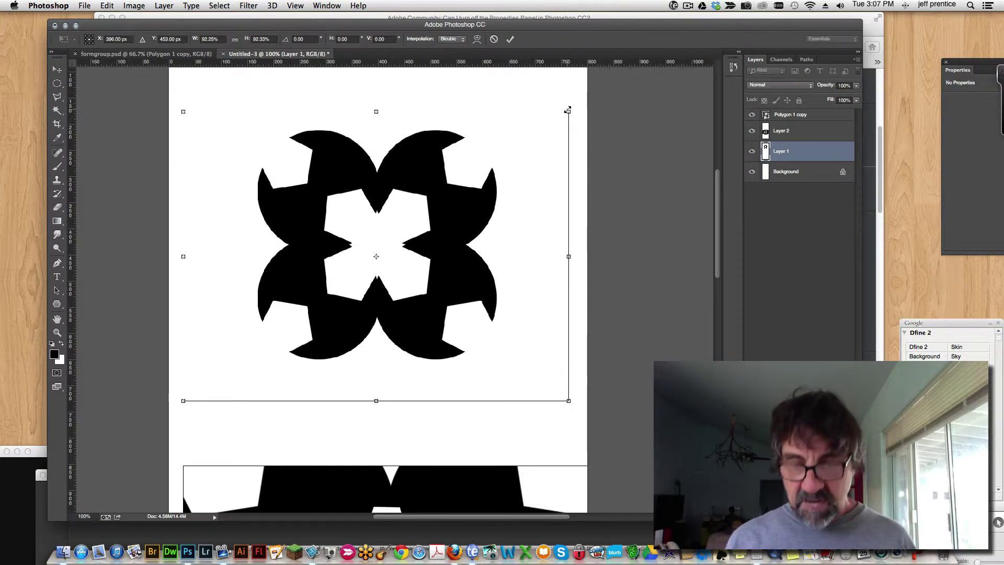
key("Return")
Nudge the reflection image up and slightly right to even out its side margins
key("shift+Up")
key("shift+Up")
key("shift+Up")
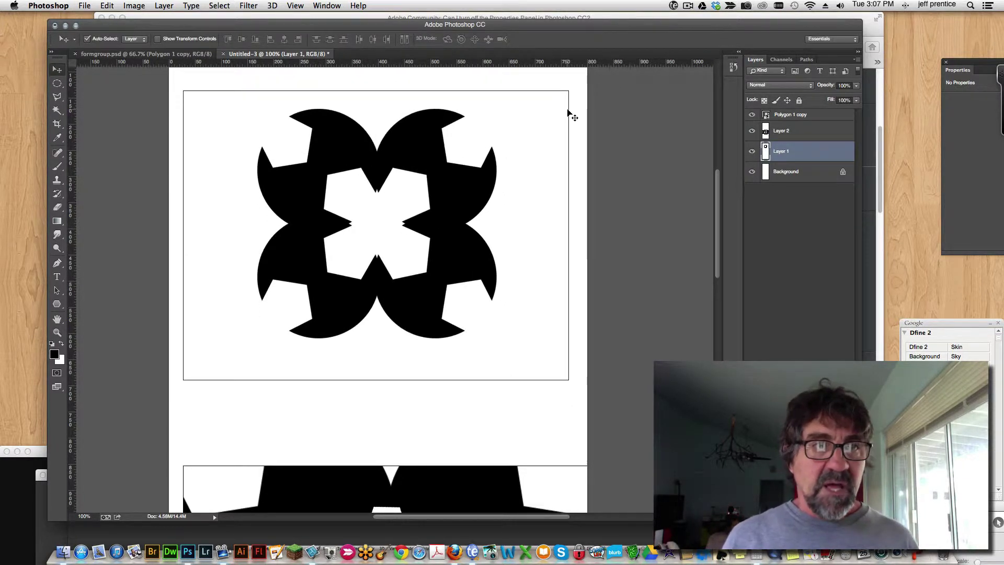
key("Right")
key("Right")
key("Right")
key("Right")
key("shift+Up")
key("Up")
key("Up")
key("Up")
key("Up")
key("Up")
key("Up")
key("Up")
key("Up")
key("Up")
key("Up")
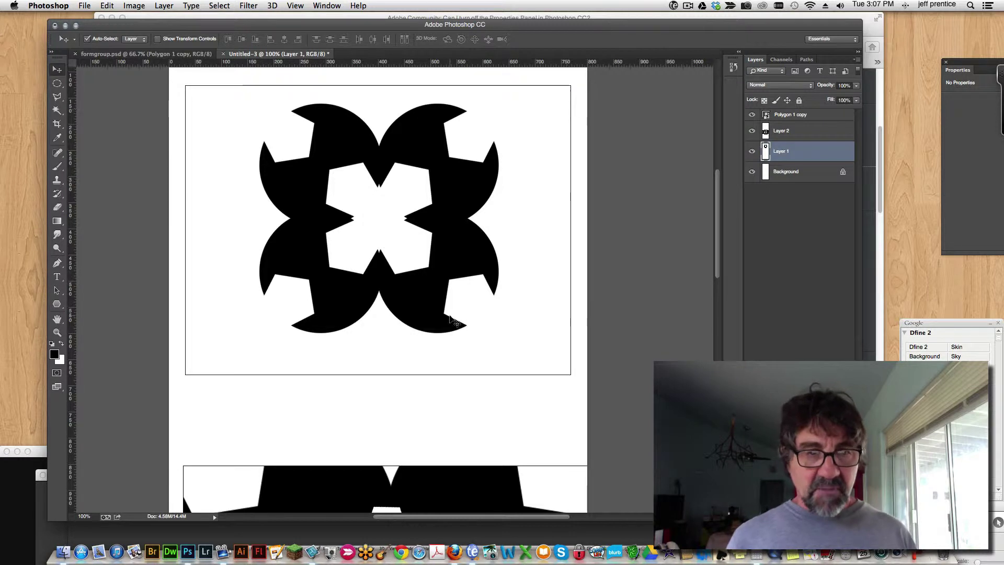
Move the rotation pattern up beneath the reflection image and scale it down proportionally to nearly the same width
left_click_drag(420, 470, 422, 409)
key("ctrl+t")
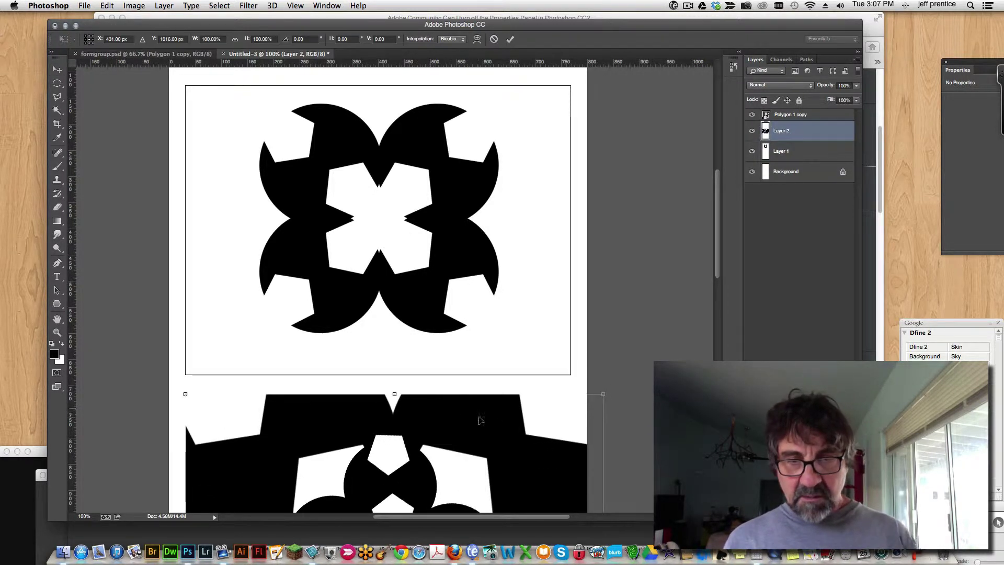
left_click_drag(602, 396, 569, 420)
key("Return")
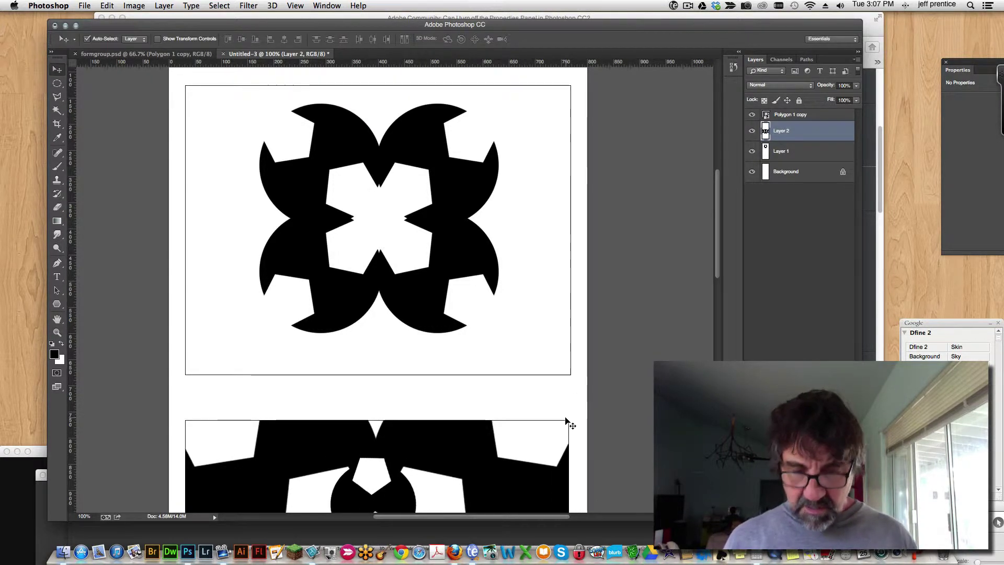
Nudge the rotation pattern up to leave only a narrow gap beneath the reflection image
key("shift+Up")
key("shift+Up")
key("shift+Up")
key("shift+Up")
key("shift+Up")
key("shift+Up")
key("Down")
key("Down")
key("Down")
key("Down")
key("Down")
key("Down")
key("Down")
key("Down")
key("Down")
key("Down")
key("Down")
key("Down")
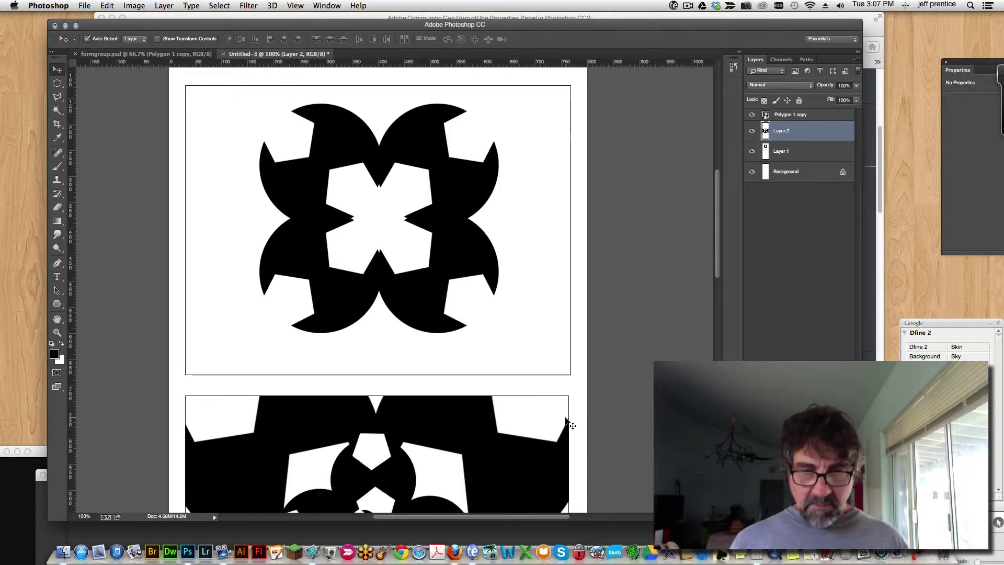
Enlarge the rotation pattern slightly so its right edge lines up with the reflection image
key("super+t")
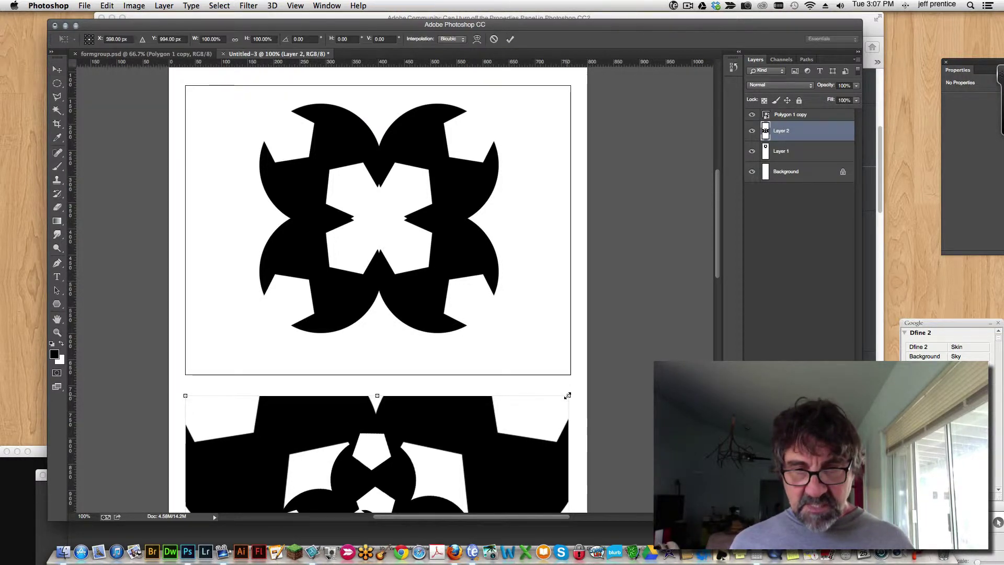
left_click_drag(569, 395, 571, 394)
key("Return")
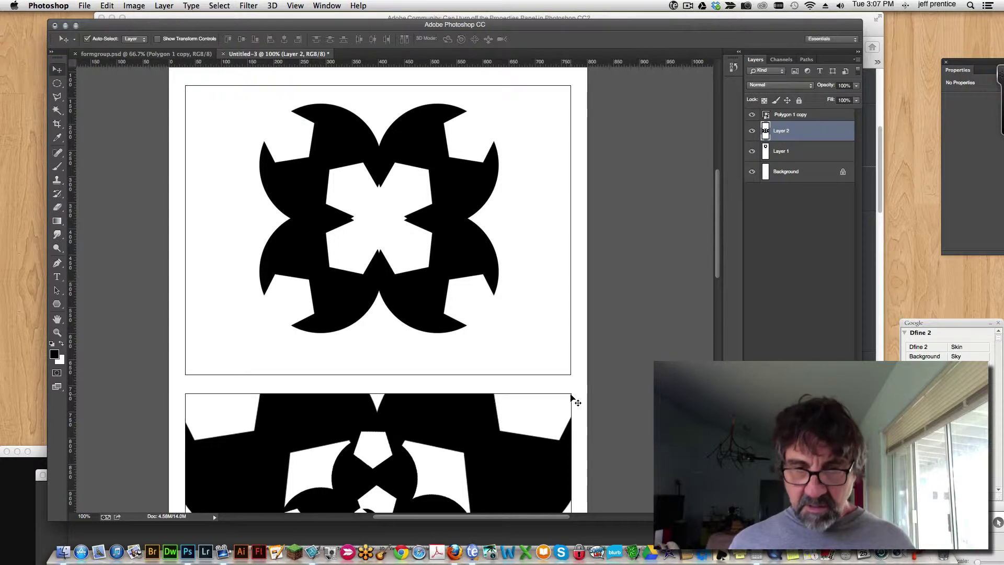
Scale the polygon shape to about 37% and place it just below the rotation pattern, aligned with its left edge
scroll(460, 424, "down", 5)
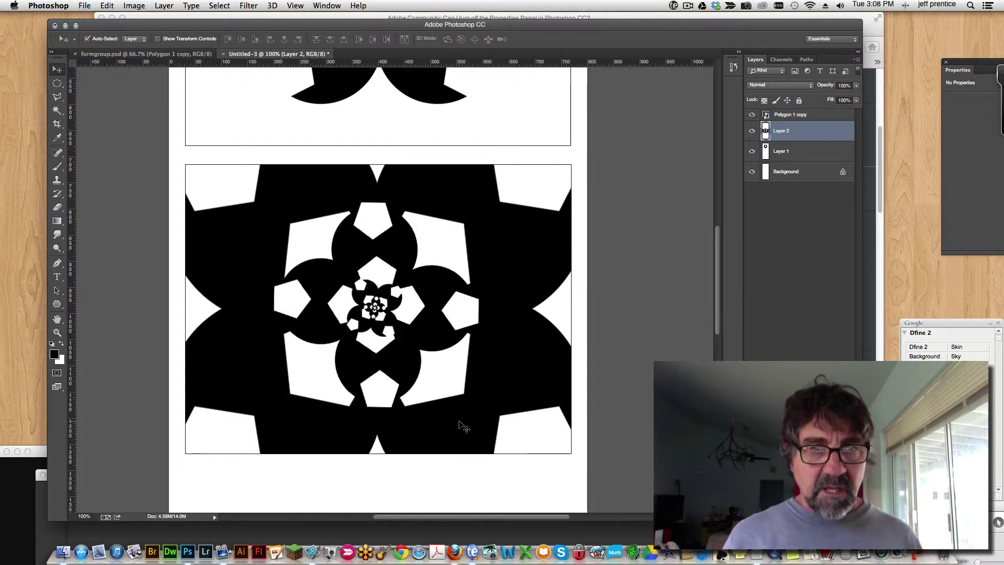
scroll(460, 426, "down", 5)
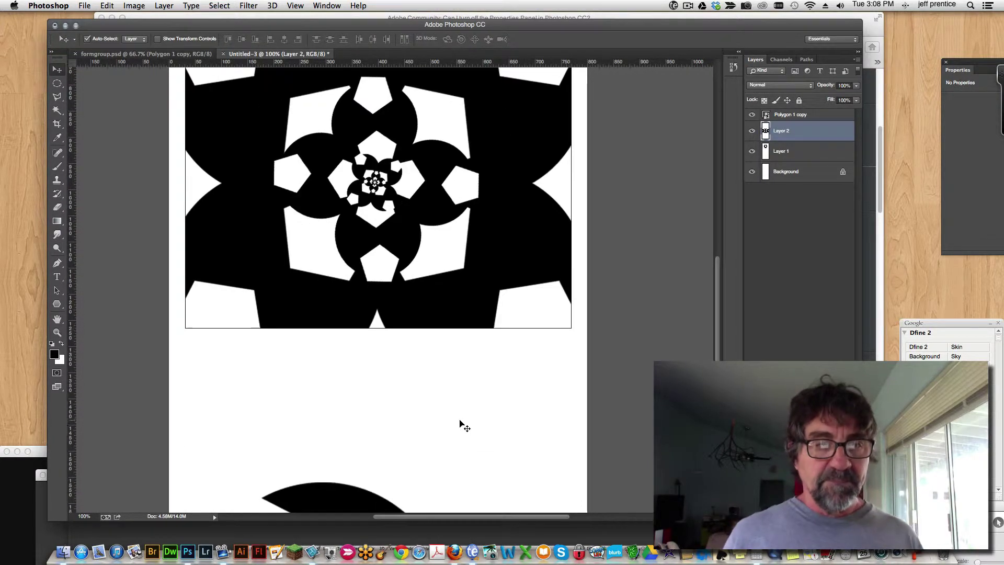
left_click_drag(385, 445, 388, 301)
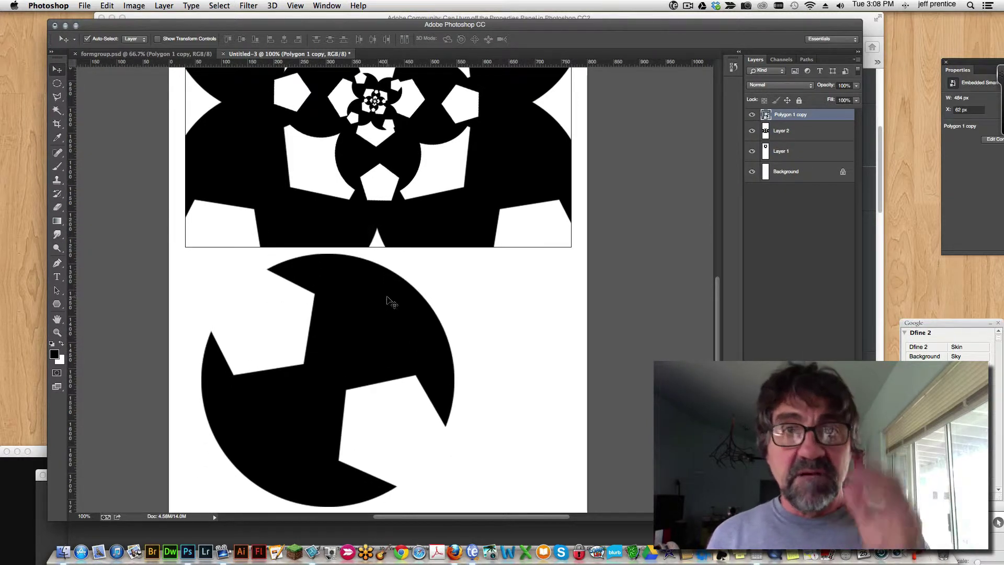
key("ctrl+t")
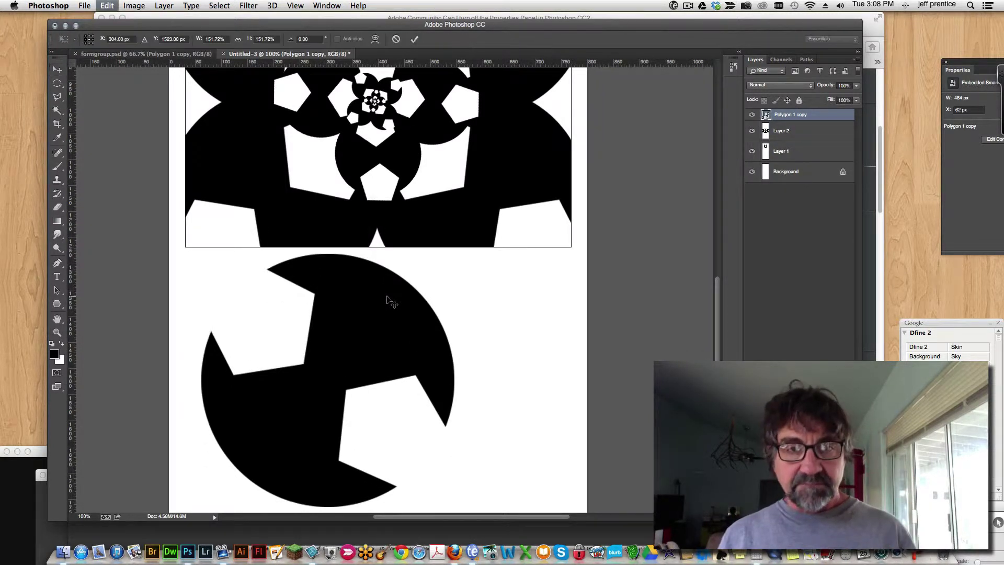
left_click_drag(455, 254, 276, 464)
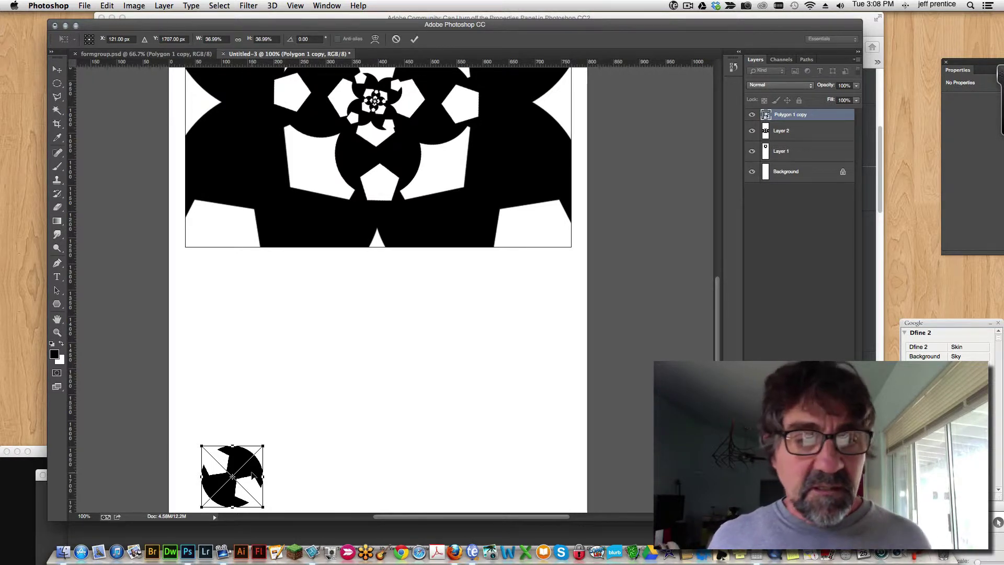
left_click_drag(253, 475, 238, 291)
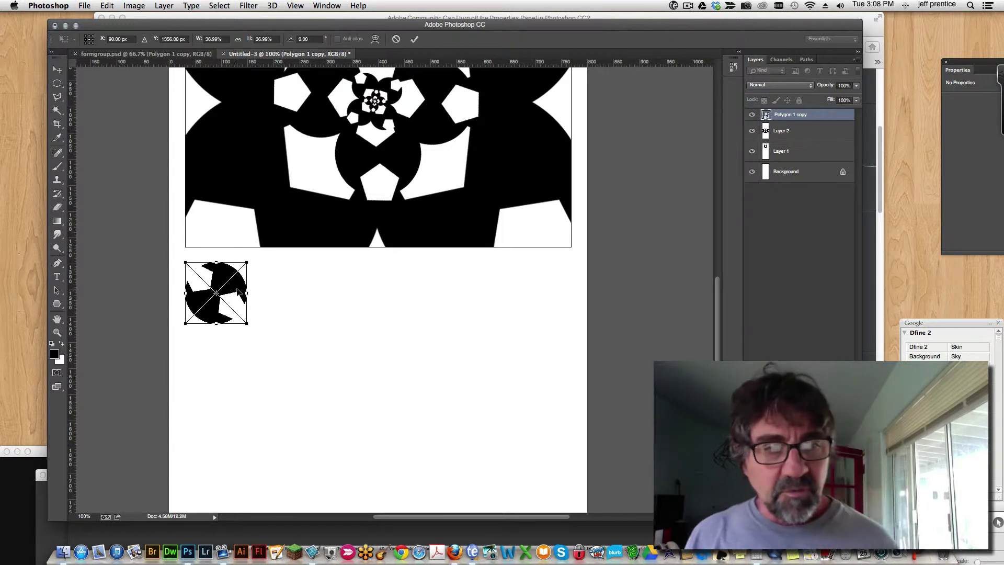
key("Return")
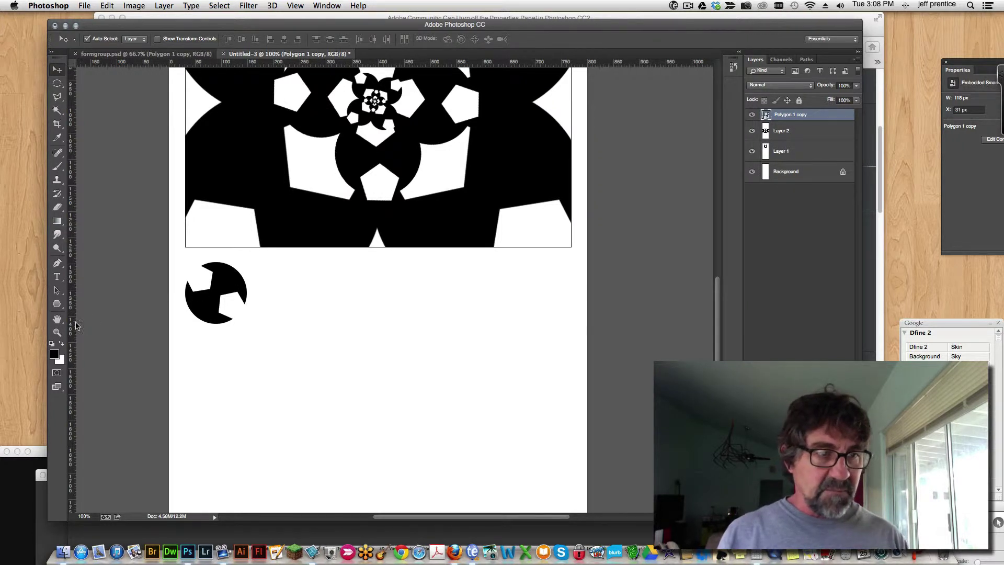
Scale the small polygon shape down further to about 81 px wide, keeping it at the left margin
left_click(57, 333)
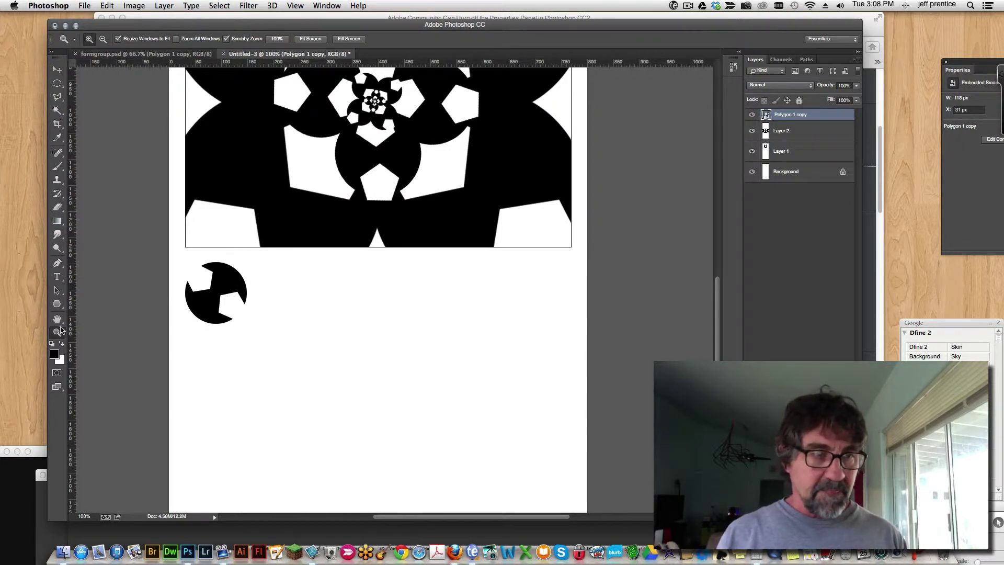
key("super+minus")
key("super+minus")
key("super+minus")
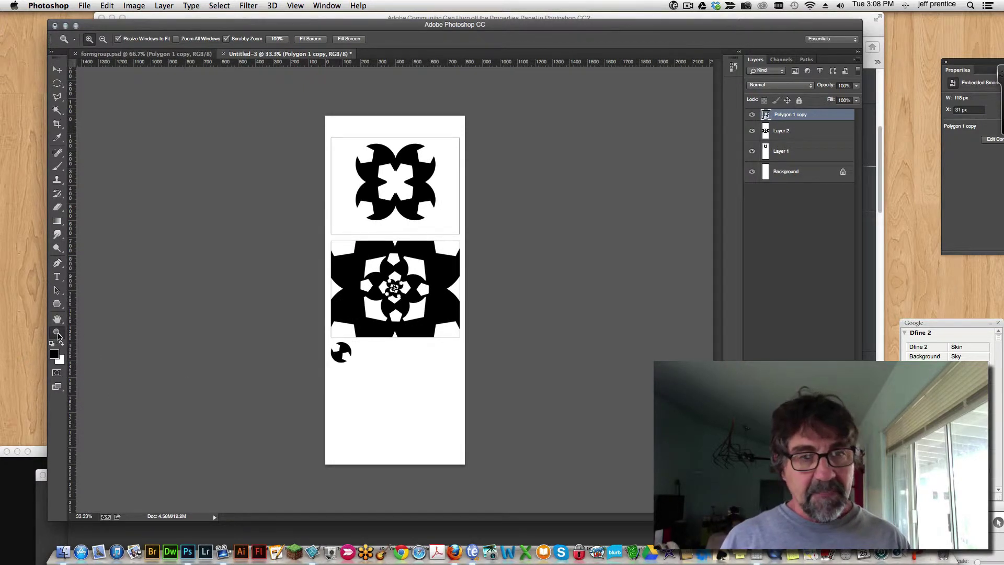
double_click(57, 333)
key("super+t")
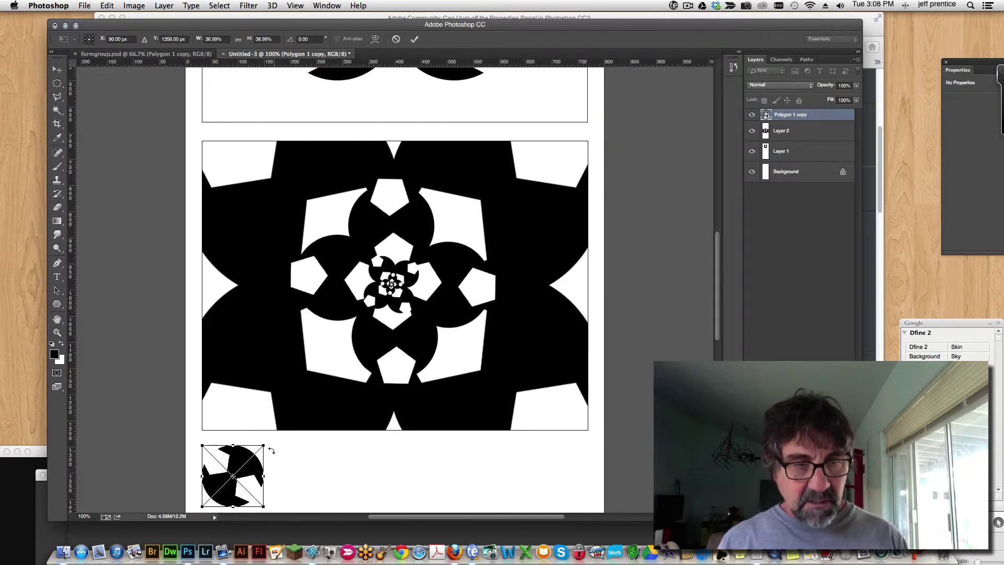
left_click_drag(264, 446, 228, 450)
key("Return")
key("v")
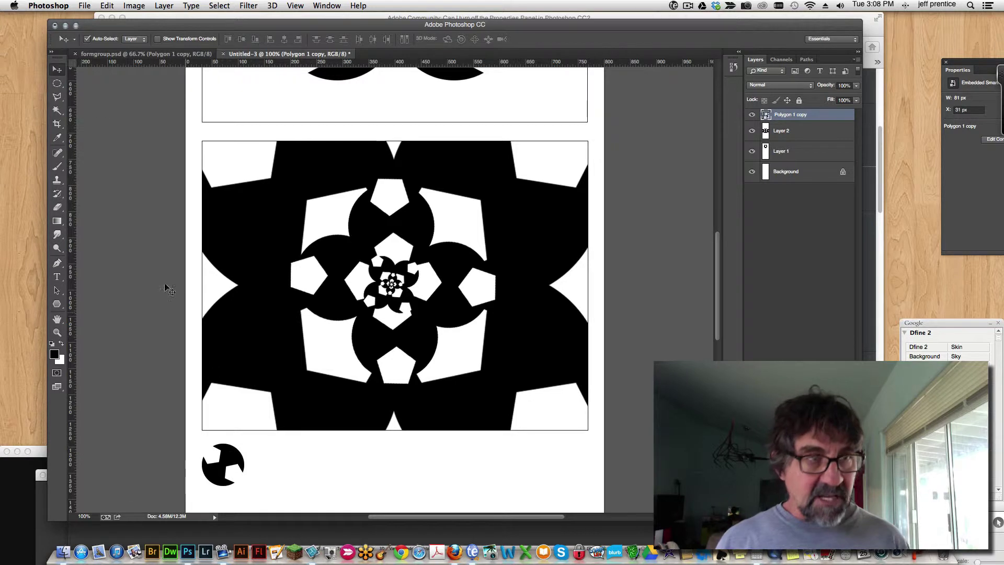
Start a text layer below the rotation pattern, to the right of the small shape, in Arial Regular at 11 pt
left_click(56, 279)
left_click(445, 456)
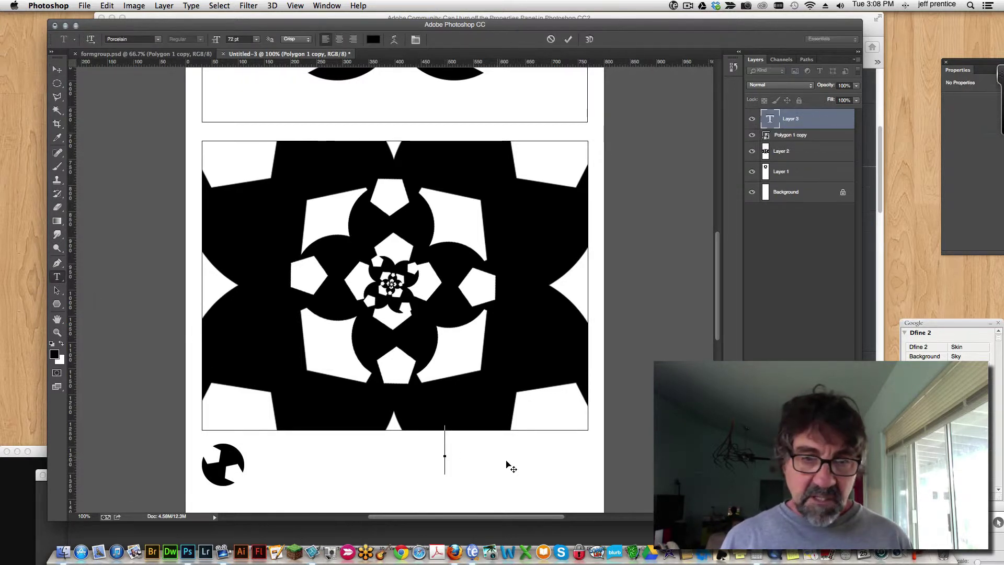
left_click(157, 41)
scroll(154, 50, "up", 15)
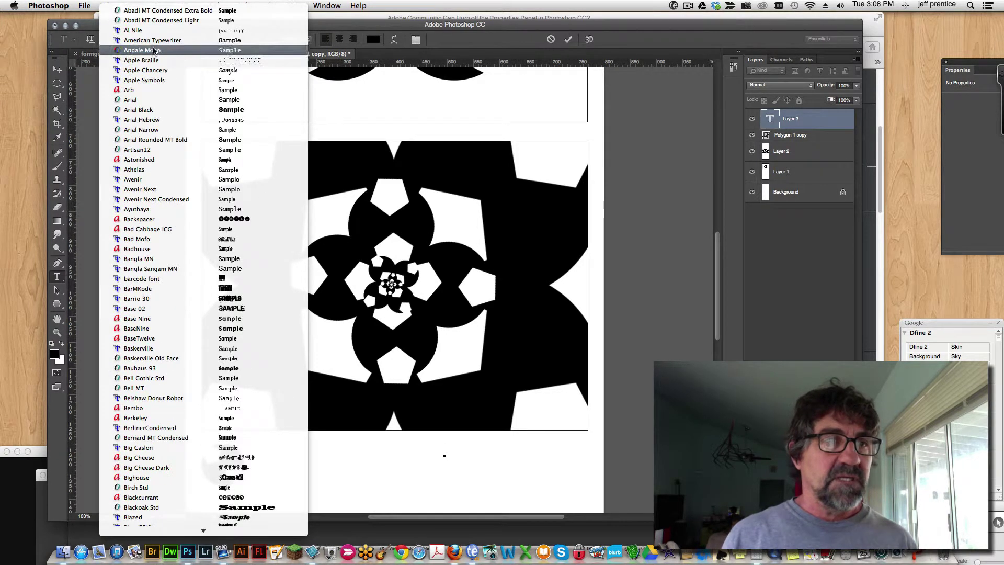
left_click(130, 99)
scroll(395, 290, "up", 4)
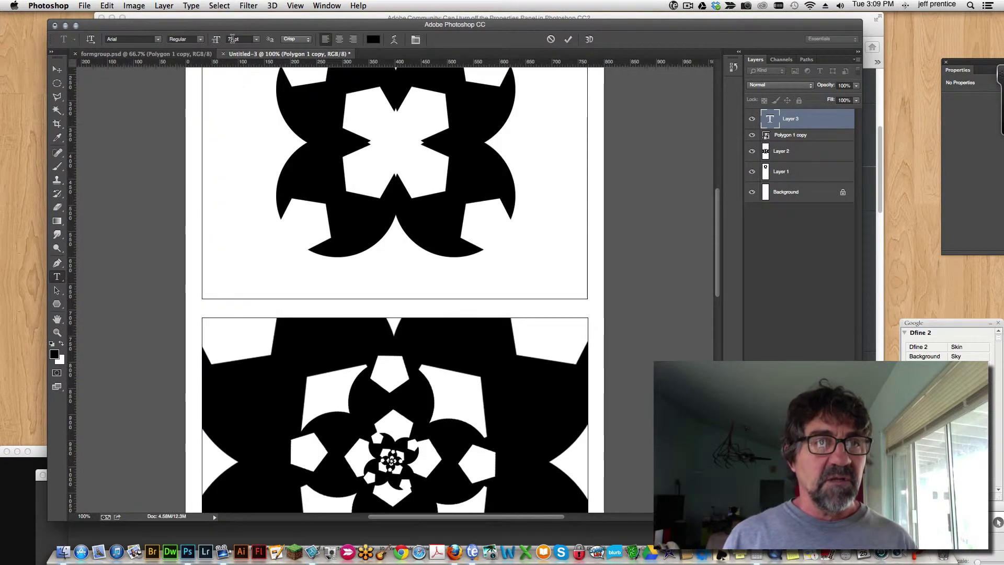
left_click(232, 38)
type("11")
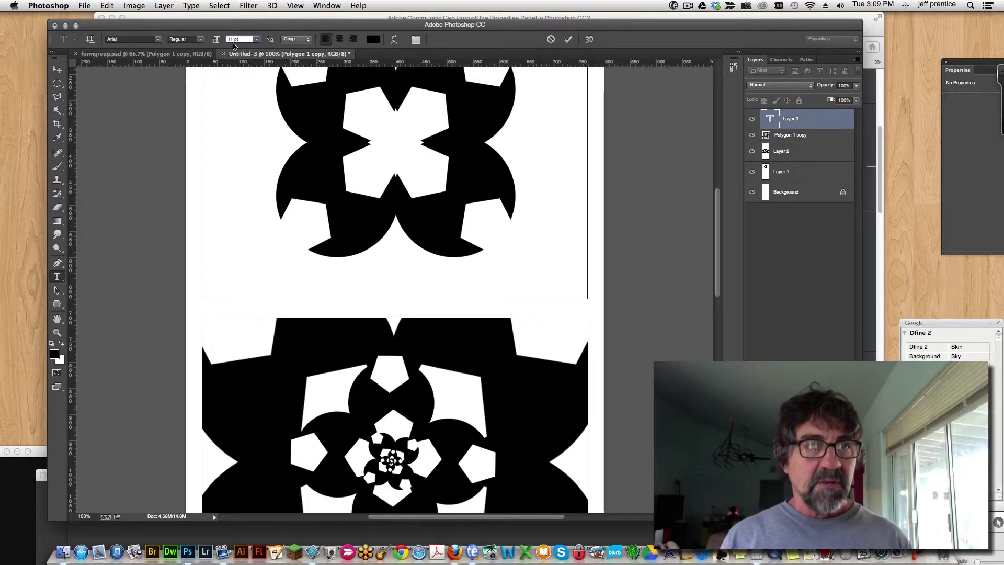
key("Return")
Write the caption's first line as "From top: Reflection, Rotatio/Dilation" below the rotation pattern
scroll(334, 257, "down", 10)
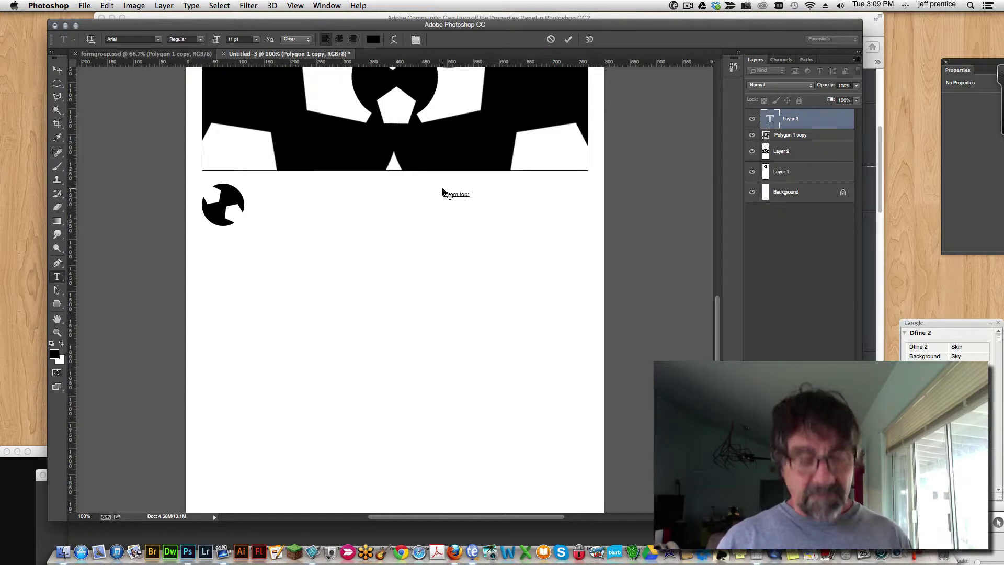
type("Refle")
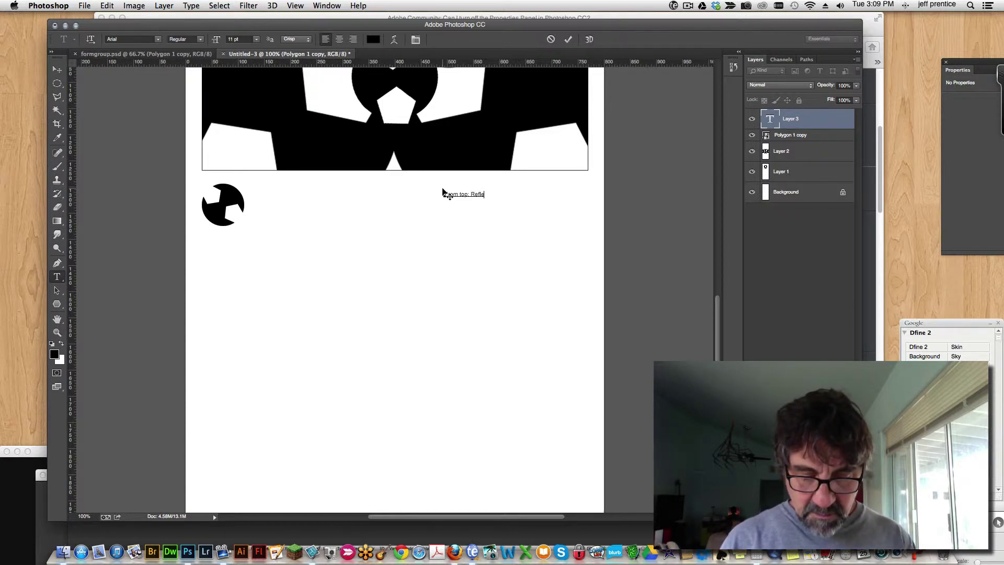
type("ction")
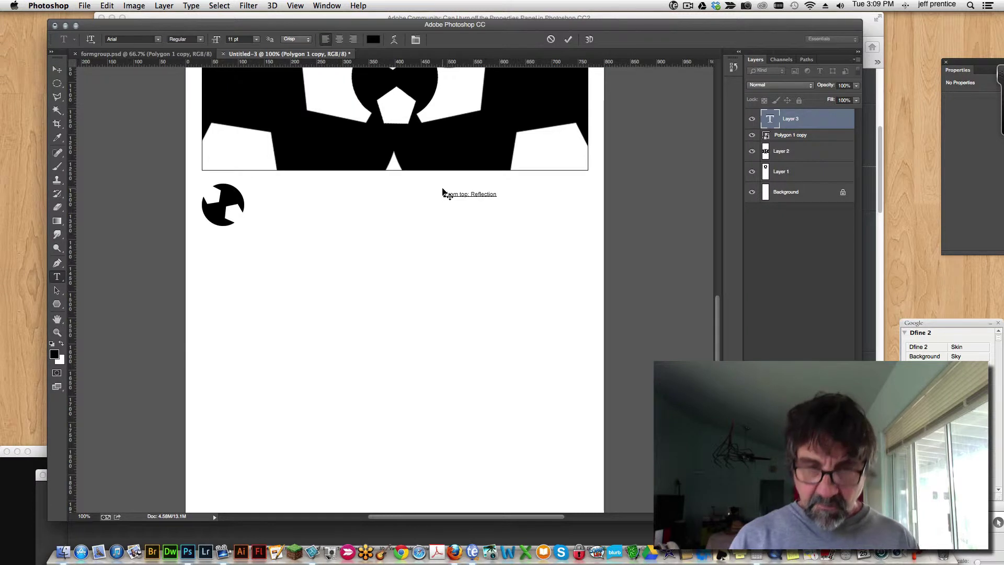
type(". Ro")
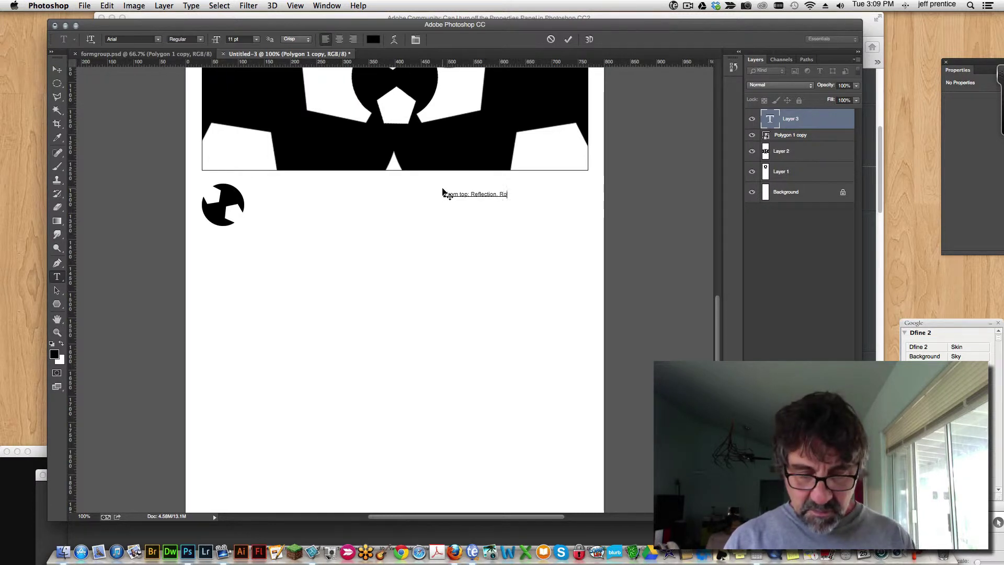
type("tatio/Dilation ")
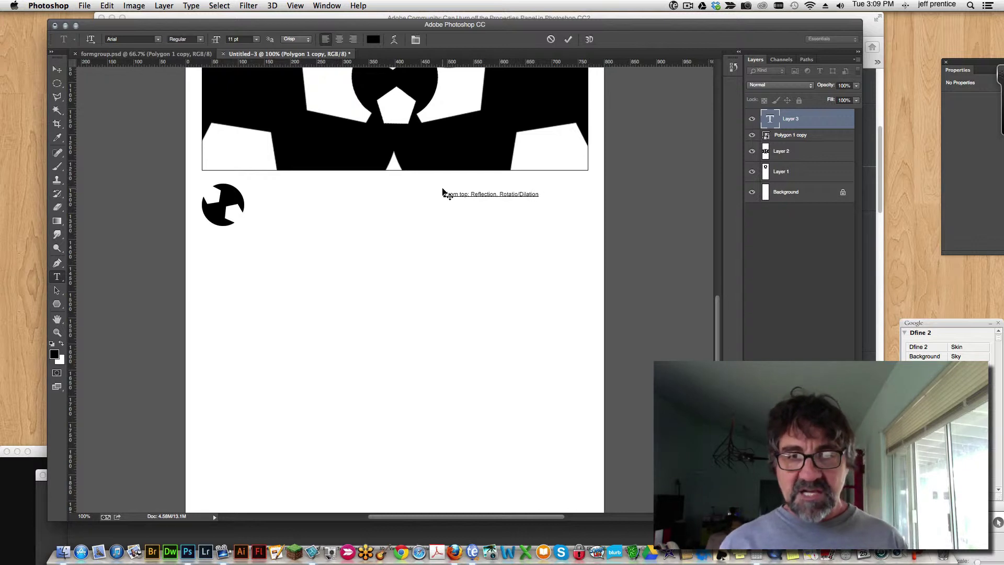
Add a second caption line with the author's full name directly followed by 2014
type("Jeff")
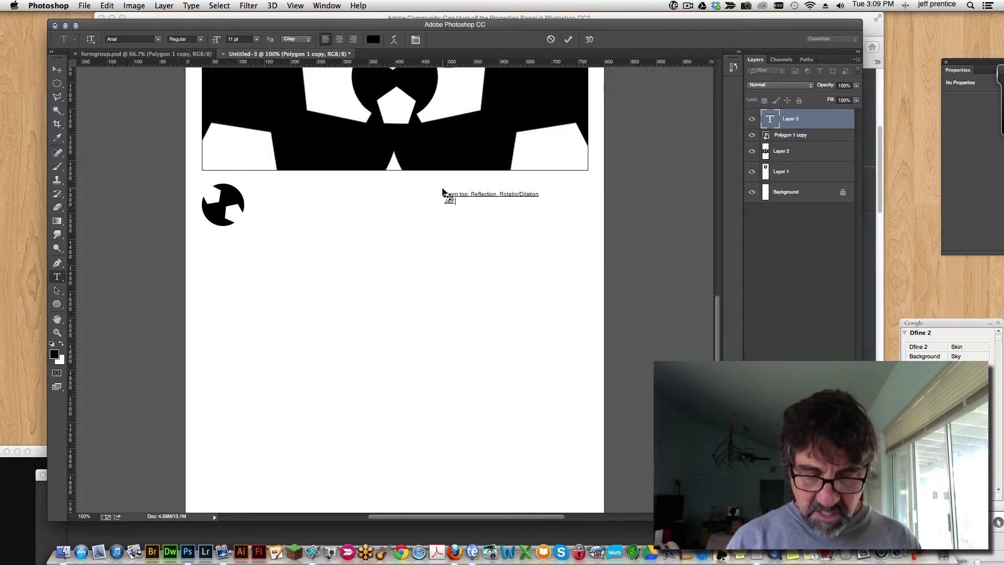
type(" PRentic")
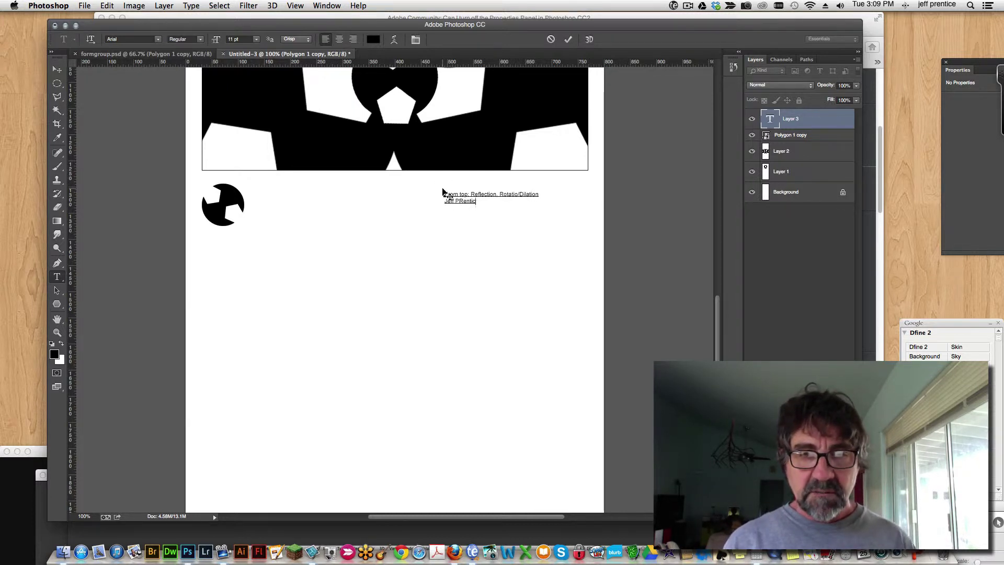
key("BackSpace")
key("BackSpace")
key("BackSpace")
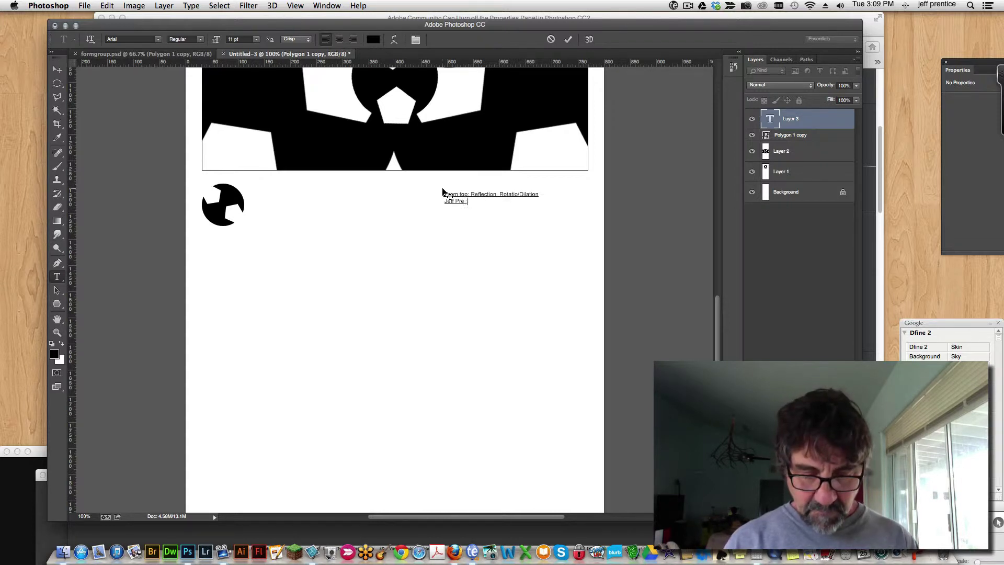
type("ntice2014")
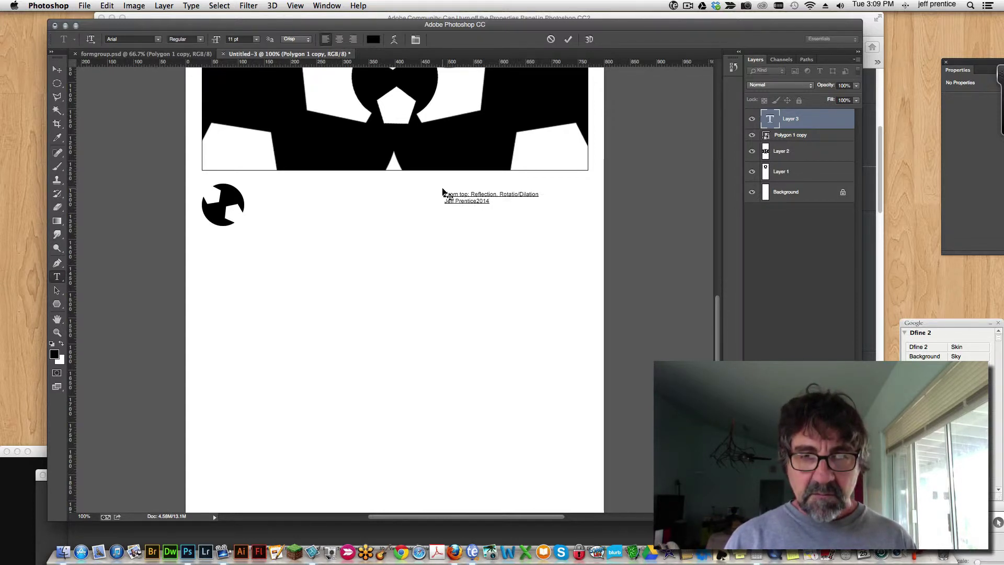
Move the caption across to the rotation pattern's right edge and slightly up toward the pattern
left_click(58, 69)
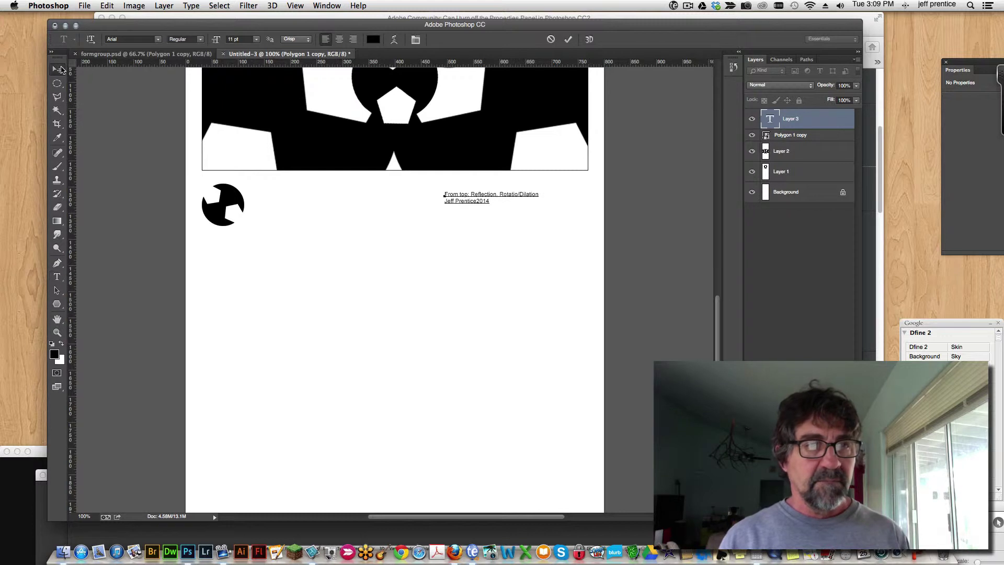
key("shift+Right")
key("shift+Right")
key("shift+Right")
key("shift+Right")
key("shift+Right")
key("shift+Right")
key("shift+Right")
key("shift+Right")
key("shift+Right")
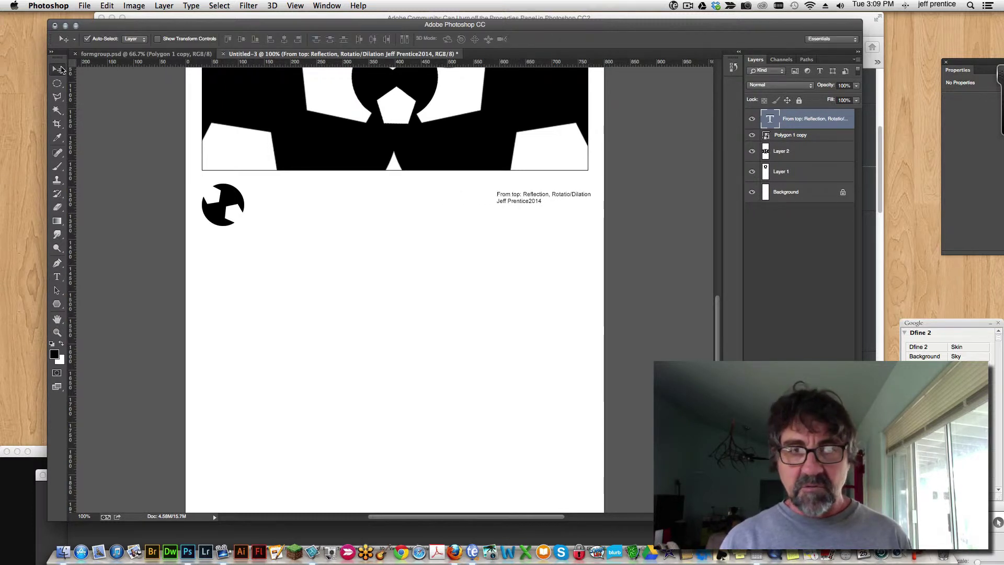
key("shift+Up")
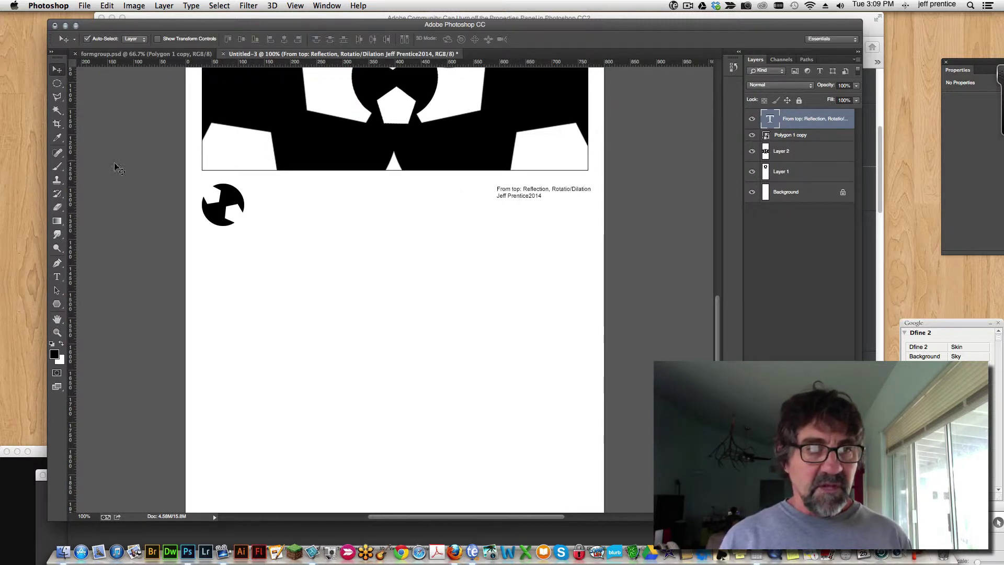
Nudge the small polygon shape up slightly, and align the caption with the shape's top and the rotation pattern's right edge
left_click(228, 199)
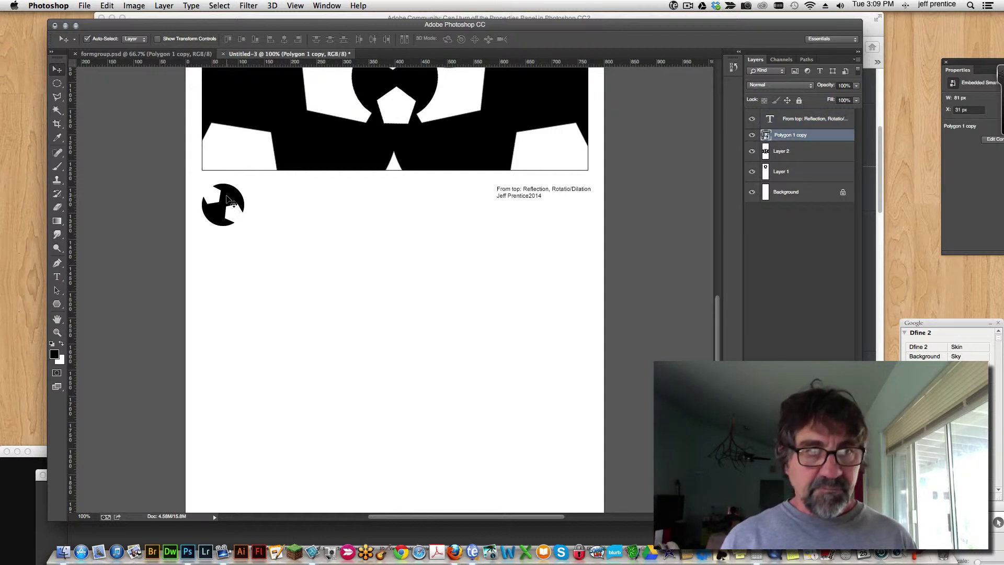
left_click_drag(227, 199, 228, 196)
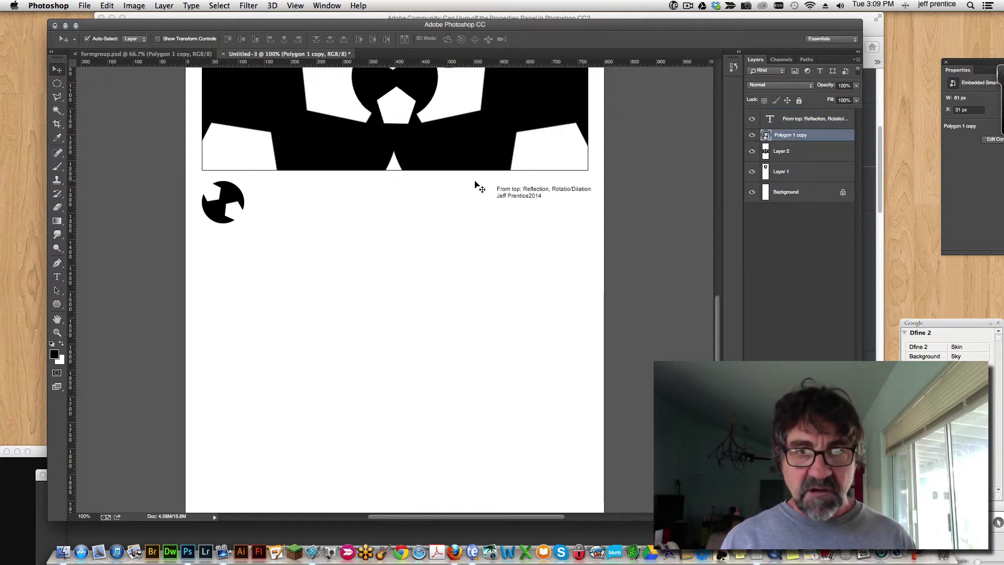
left_click(512, 192)
key("Up")
key("Up")
key("Up")
key("Up")
key("Up")
key("Up")
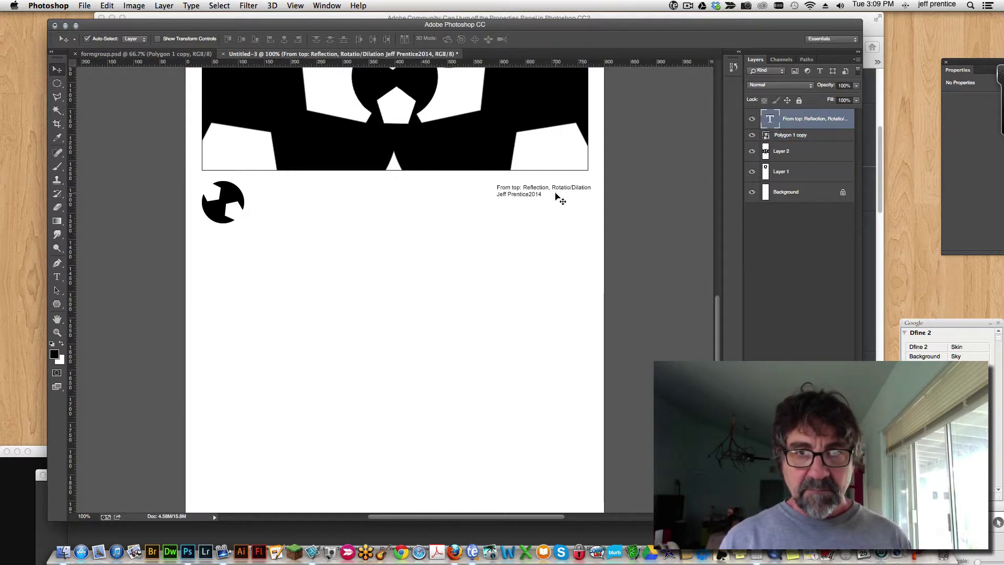
key("Left")
key("Left")
key("Left")
key("Left")
key("Left")
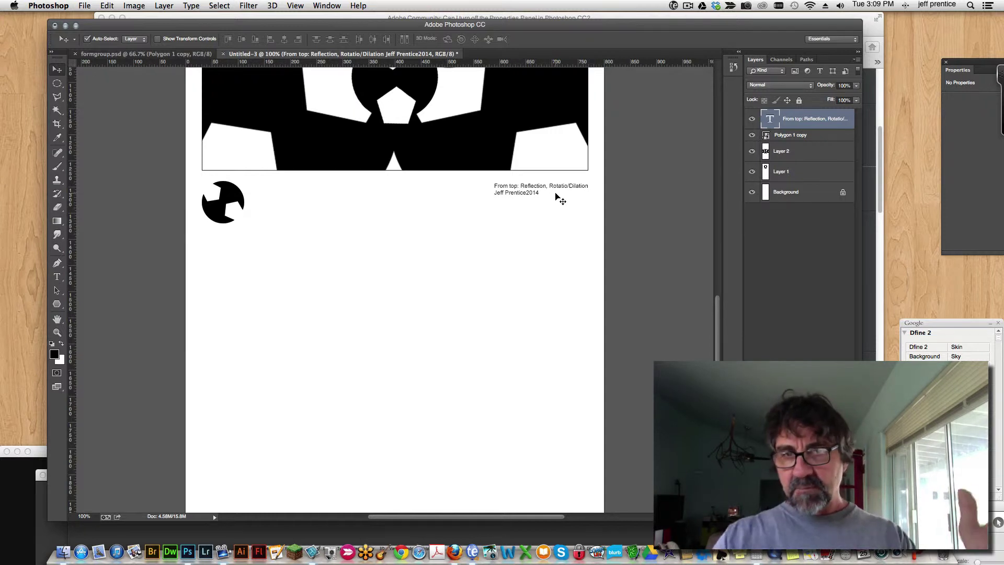
key("Up")
key("Up")
key("Up")
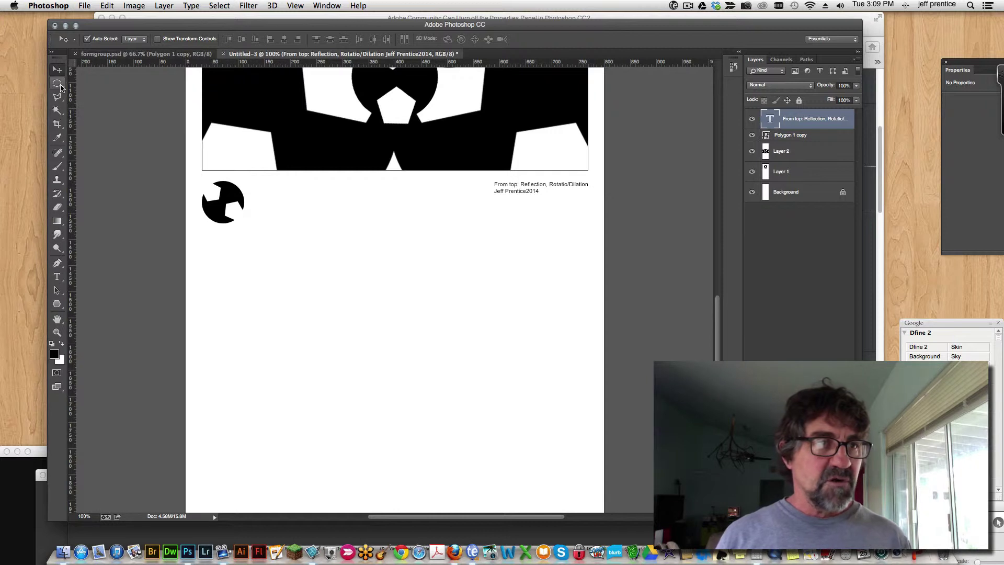
Crop the document to a full-width rectangular selection that excludes the empty space below the small shape and above the reflection image
left_click_drag(57, 83, 89, 80)
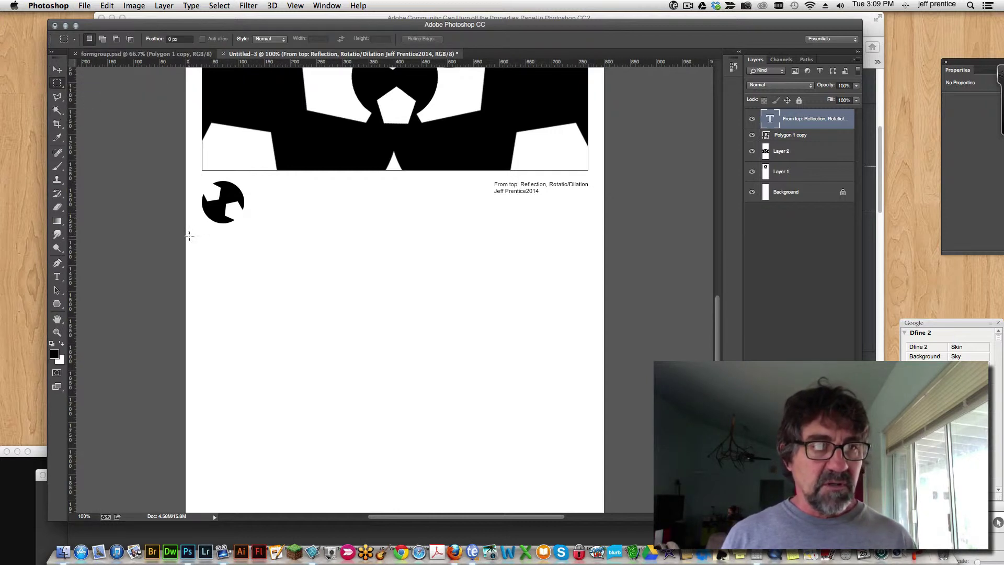
left_click_drag(189, 236, 622, 269)
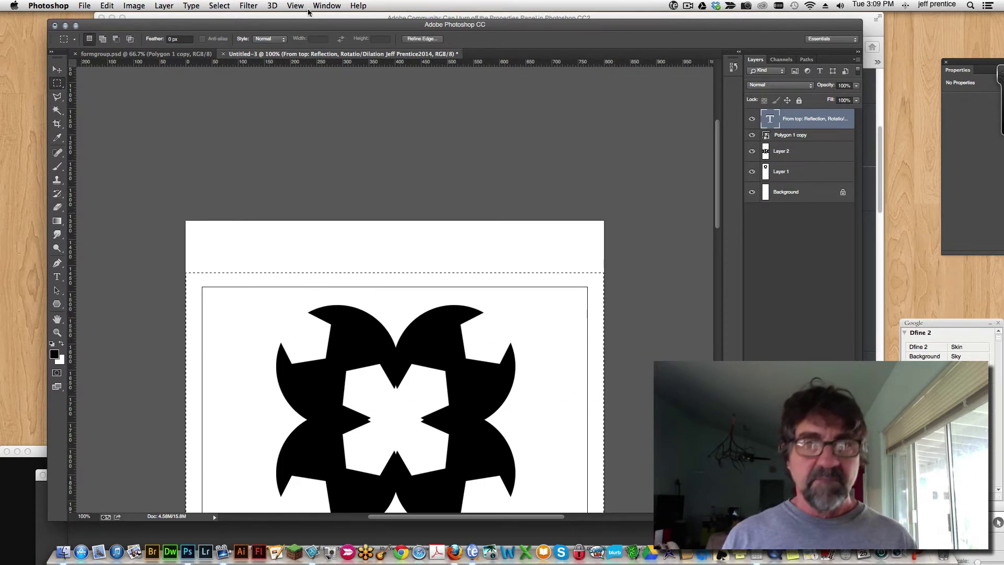
left_click(138, 7)
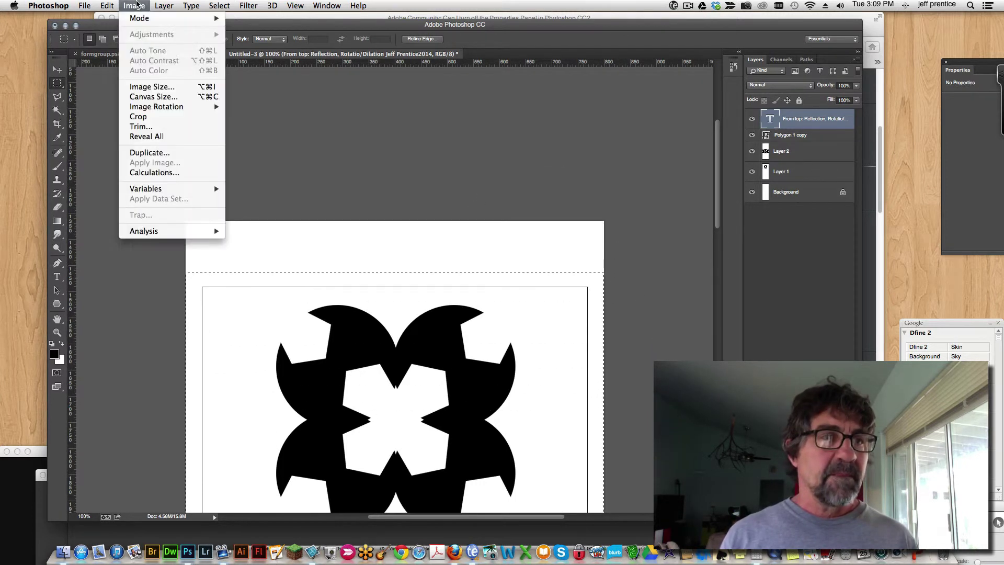
left_click(151, 117)
left_click(57, 332)
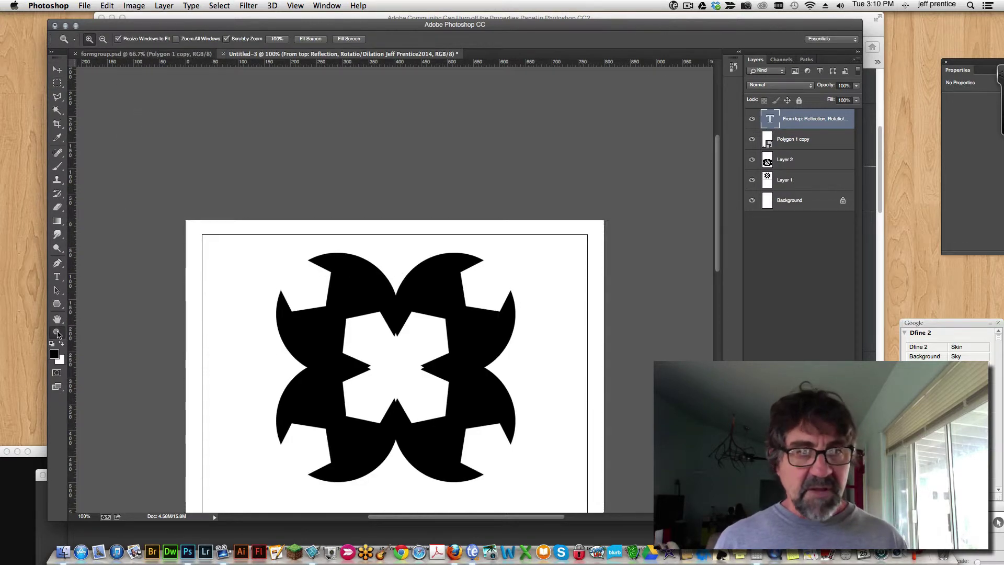
double_click(64, 321)
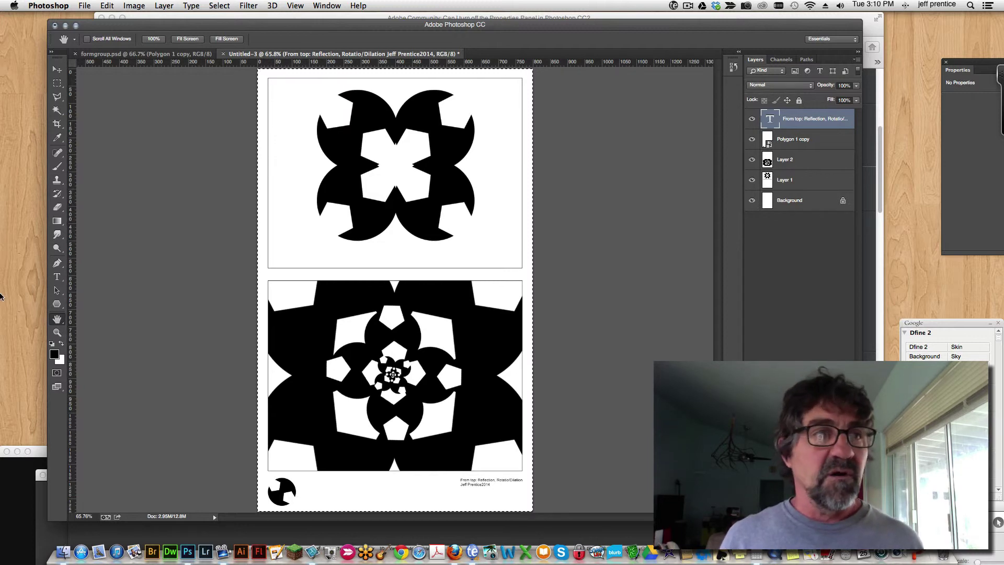
Save the composition for web as a JPEG High image in week2a2, named final_draft_, the author's surname and _w2a2
left_click(82, 6)
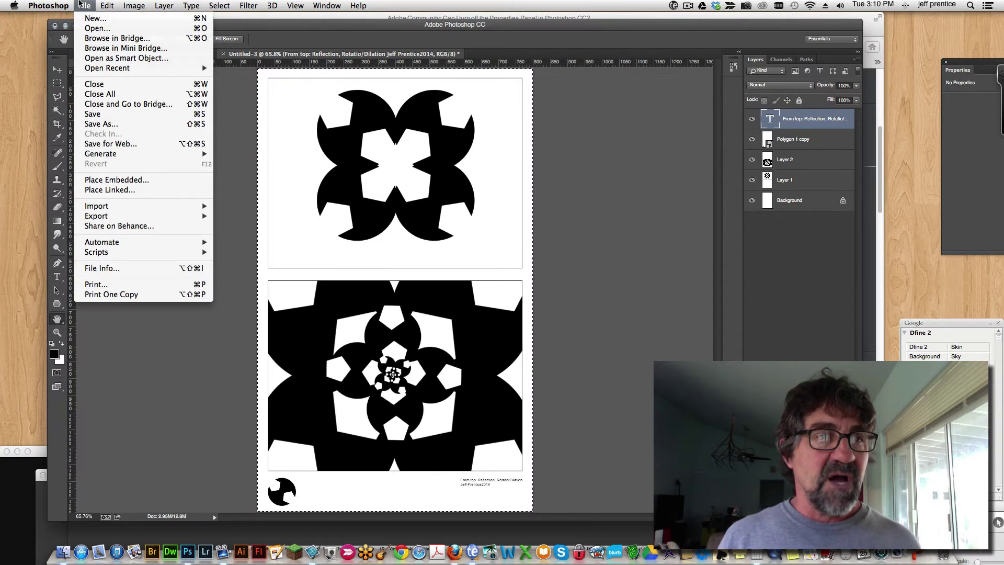
left_click(115, 143)
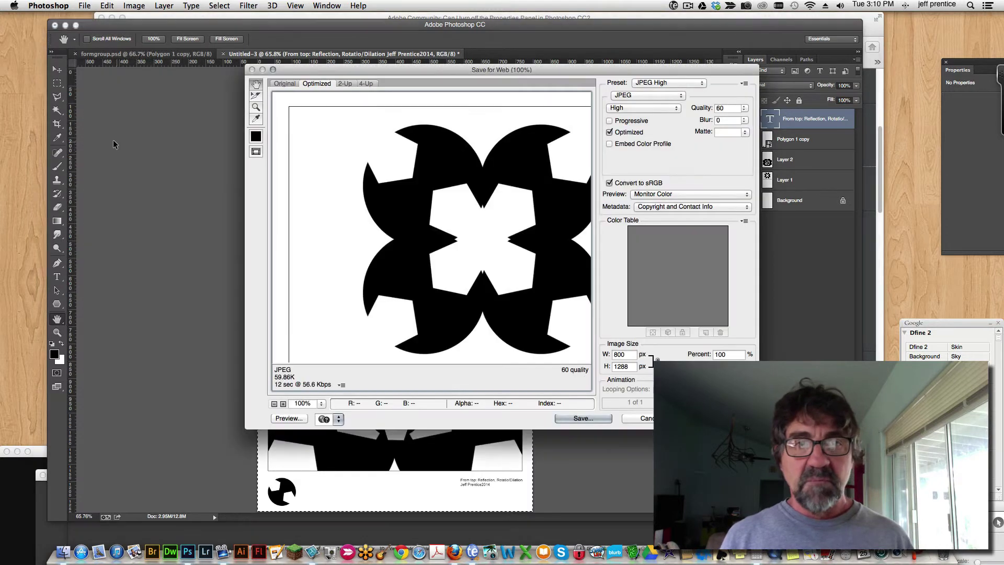
left_click(571, 419)
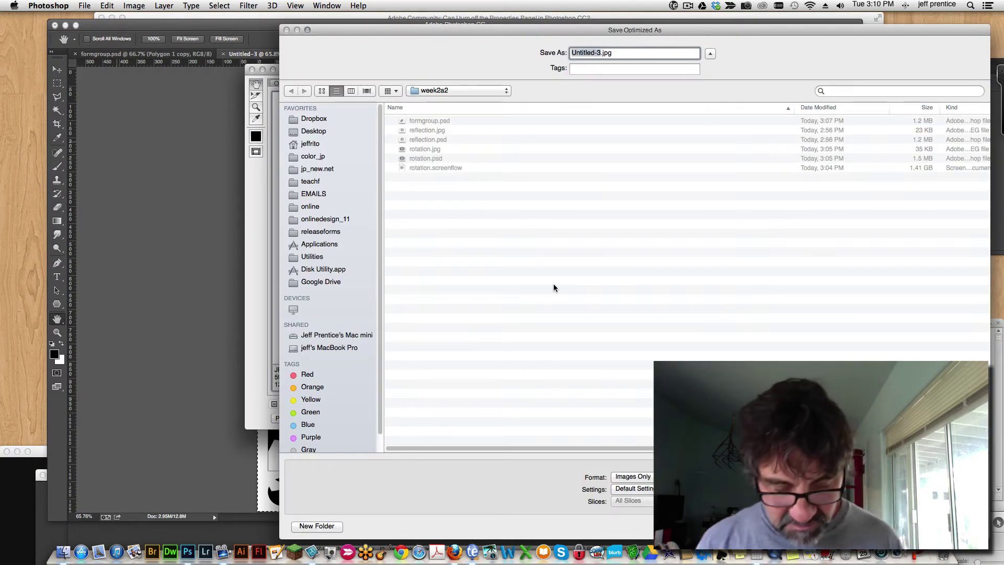
type("fin")
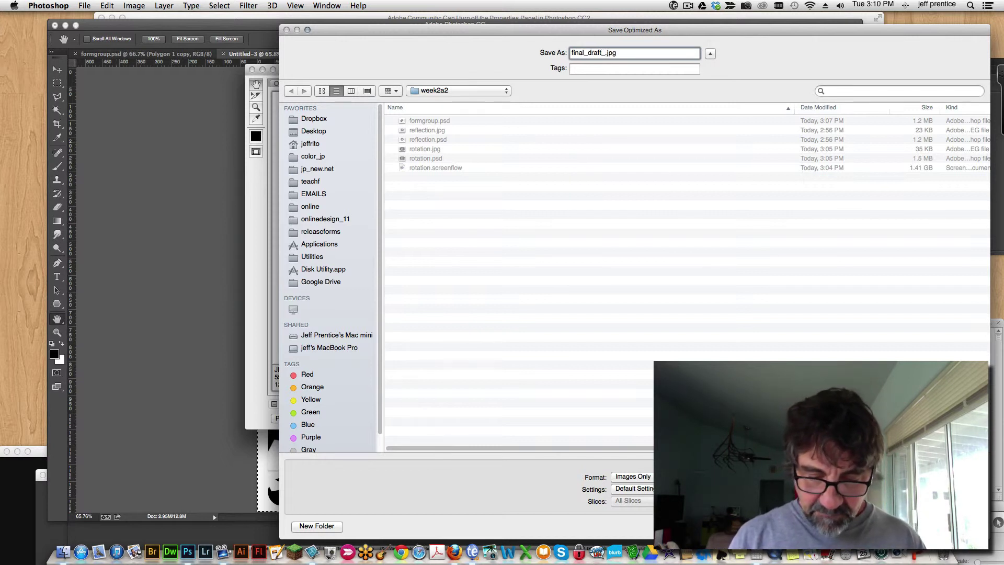
type("al_draft_Prneitce")
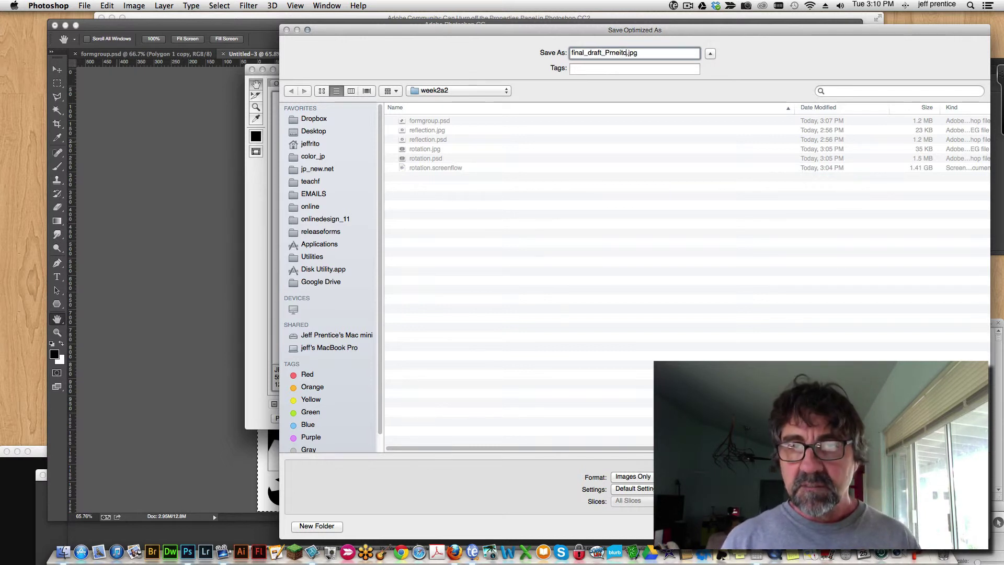
key("BackSpace")
key("BackSpace")
key("BackSpace")
key("BackSpace")
key("BackSpace")
type("en")
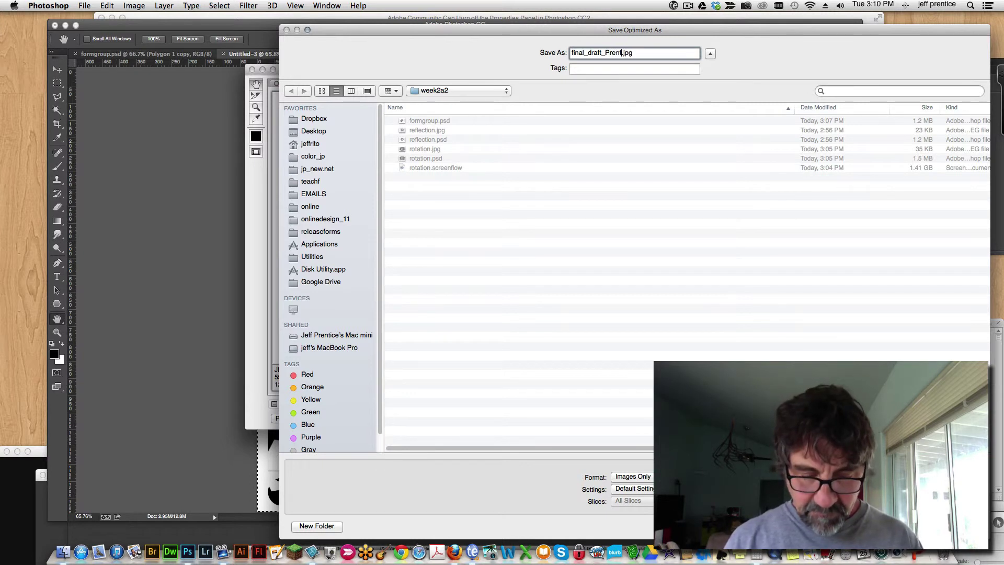
type("tice_w2")
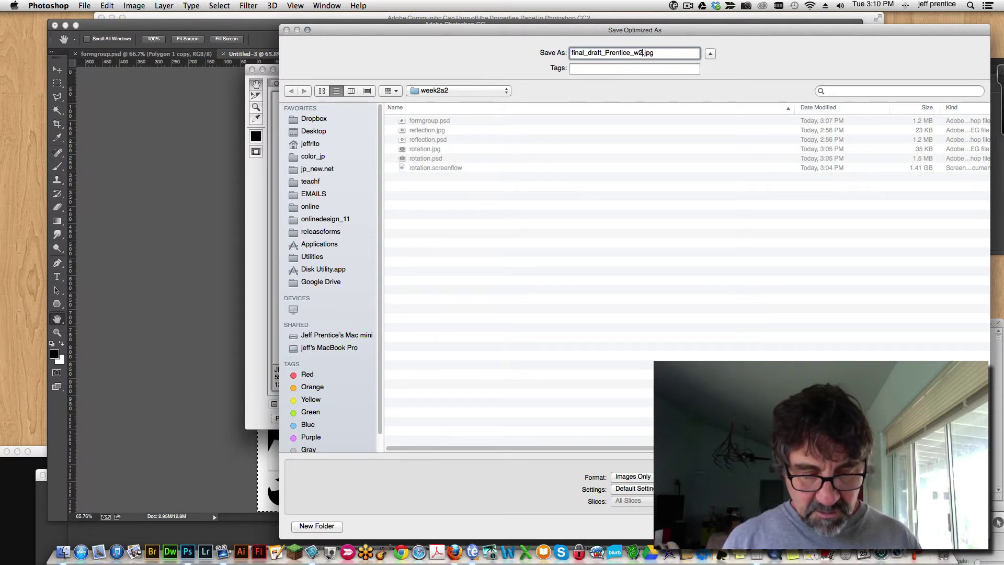
type("a2")
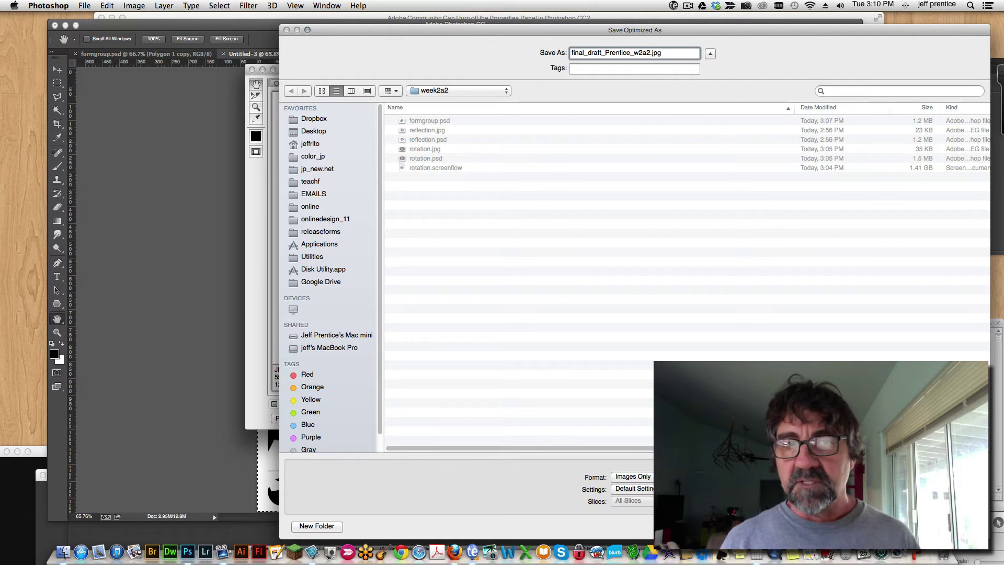
key("Return")
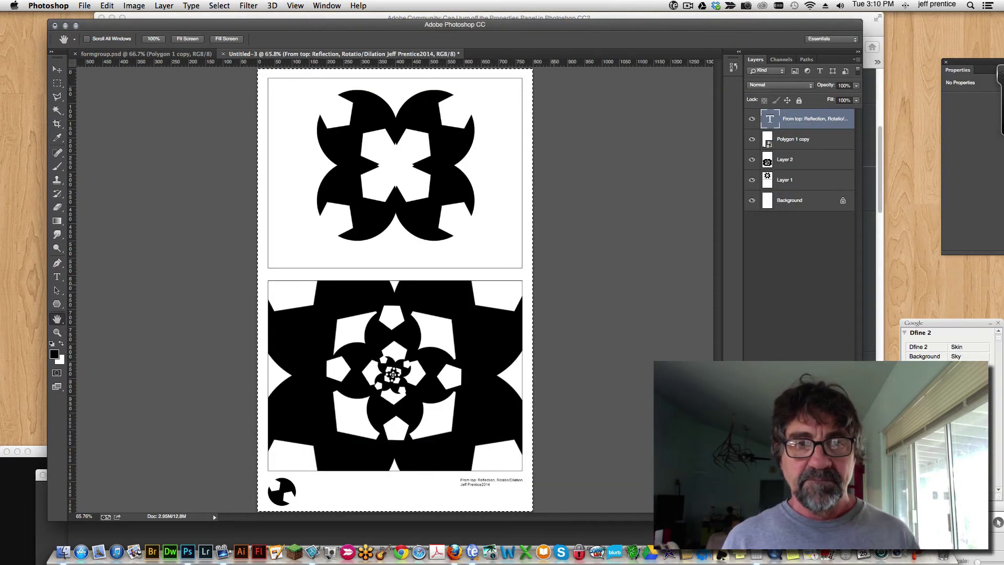